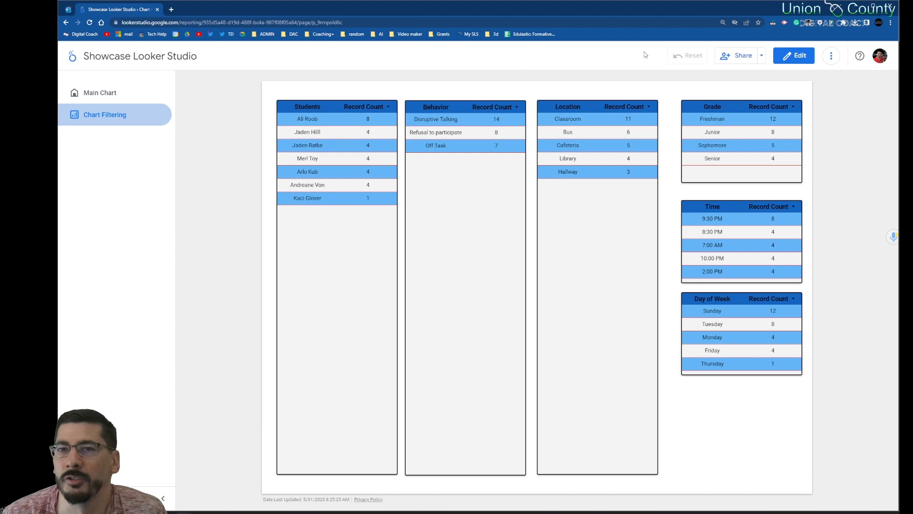
Step: Switch the report to edit mode and add a new blank page
{"action": "left_click", "coordinate": [795, 56]}
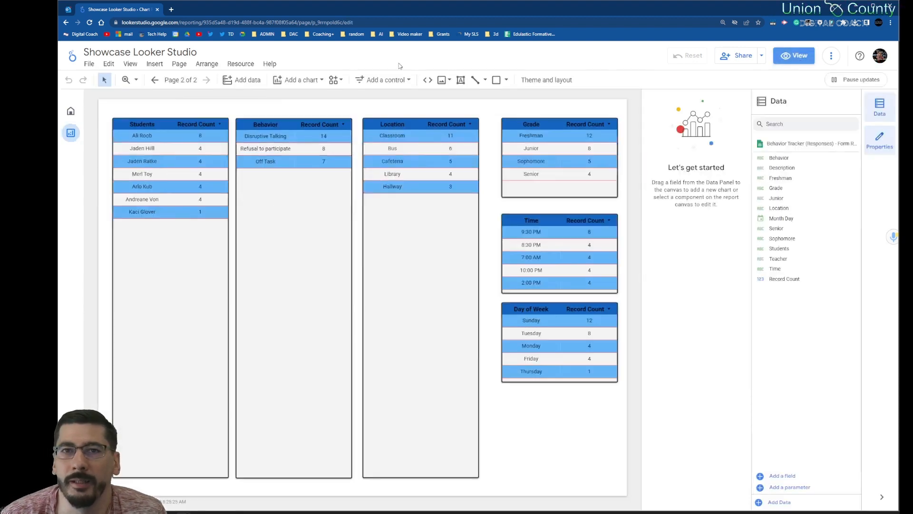
{"action": "left_click", "coordinate": [180, 64]}
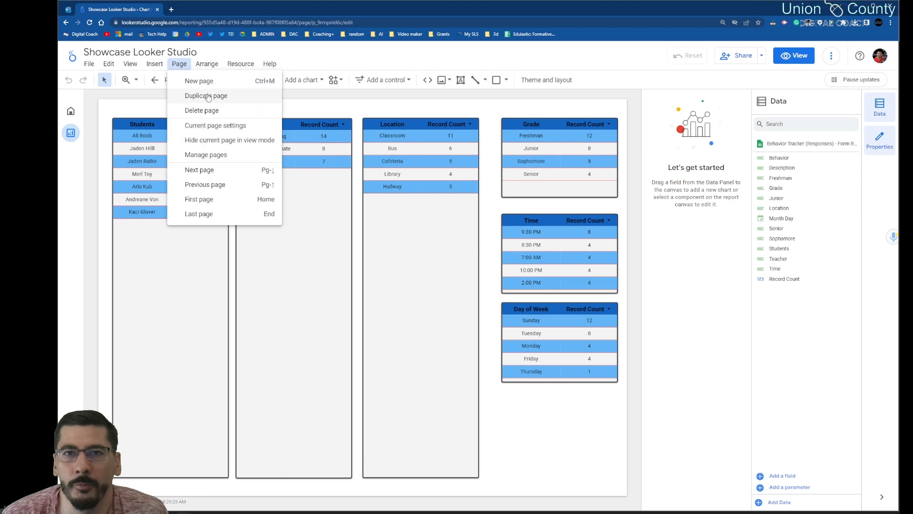
{"action": "left_click", "coordinate": [200, 81]}
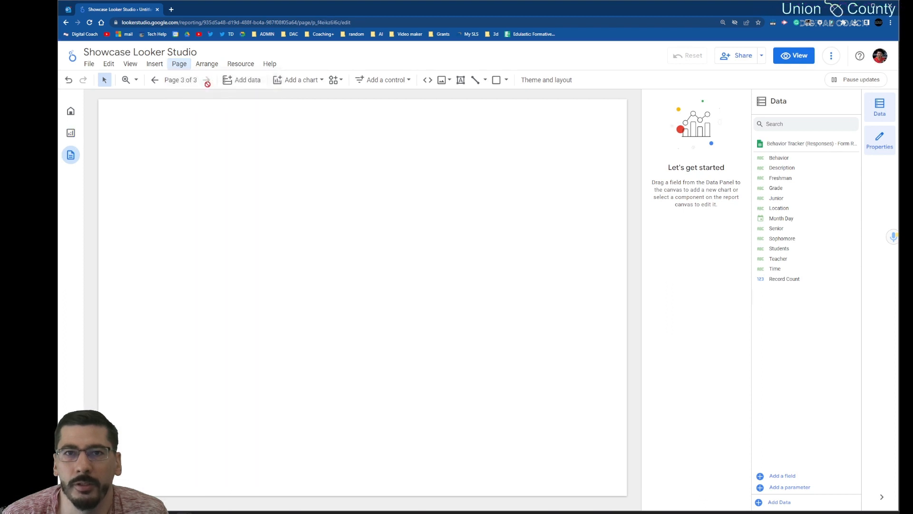
Step: Rename the untitled report page as Graphs and close the page list
{"action": "left_click", "coordinate": [180, 63]}
{"action": "left_click", "coordinate": [198, 155]}
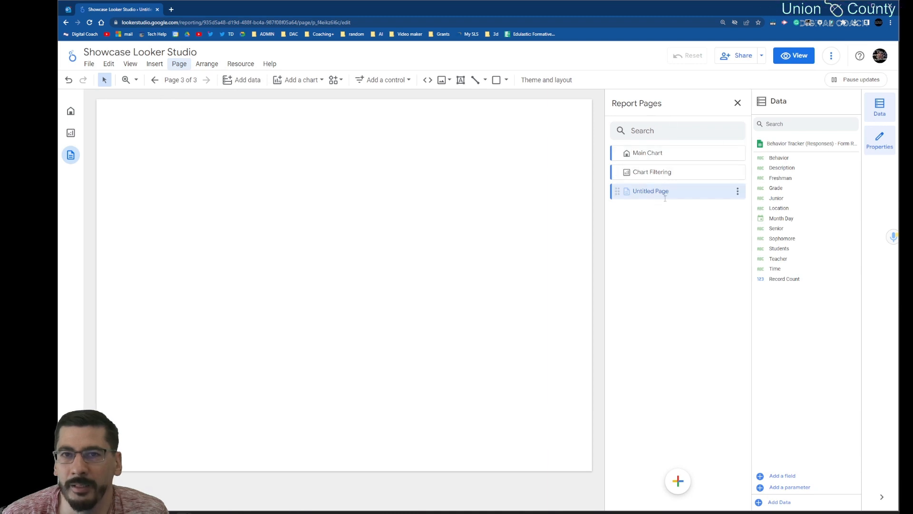
{"action": "left_click", "coordinate": [738, 192]}
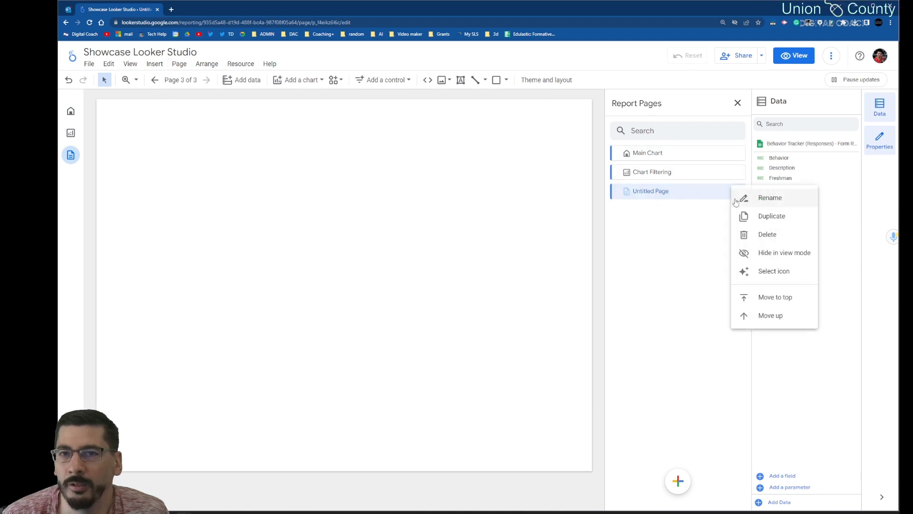
{"action": "left_click", "coordinate": [760, 197]}
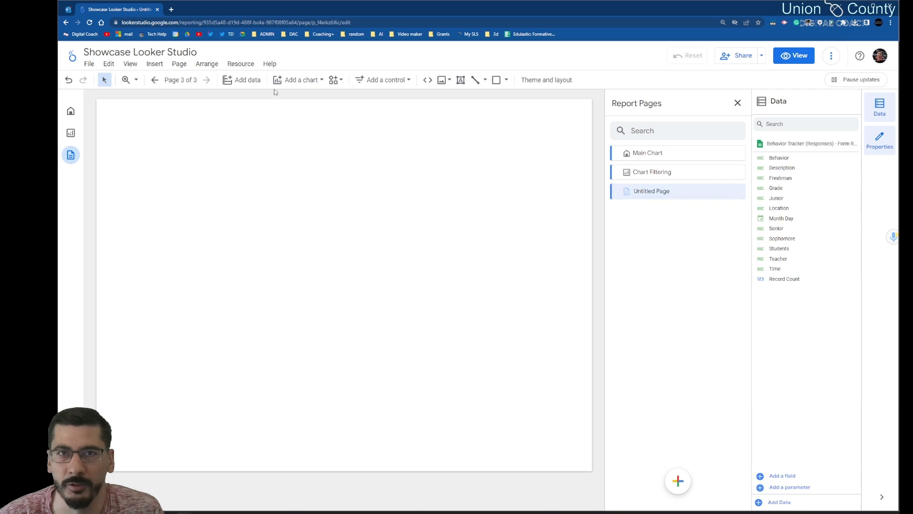
{"action": "left_click_drag", "start_coordinate": [683, 190], "coordinate": [638, 190]}
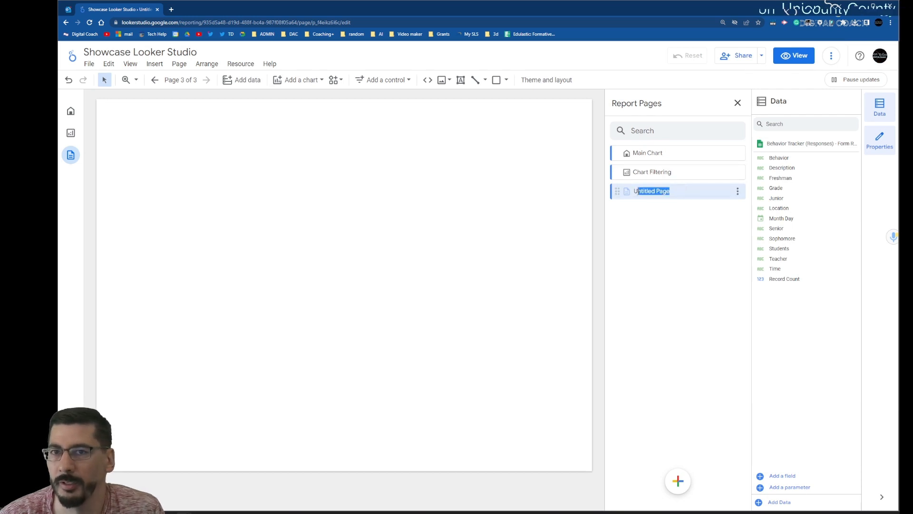
{"action": "type", "text": "Graphs"}
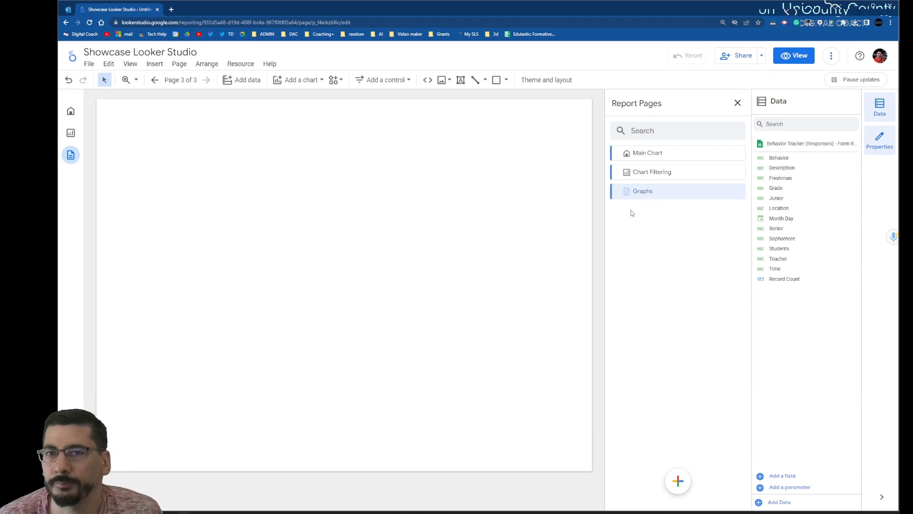
{"action": "left_click", "coordinate": [537, 234]}
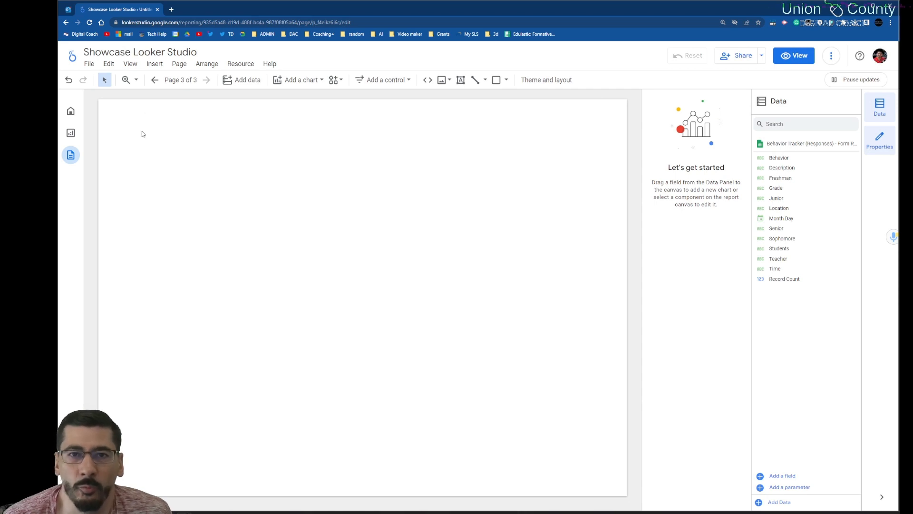
Step: Insert a column chart on the Graphs page and move it closer to the canvas's upper-left corner
{"action": "left_click", "coordinate": [148, 64]}
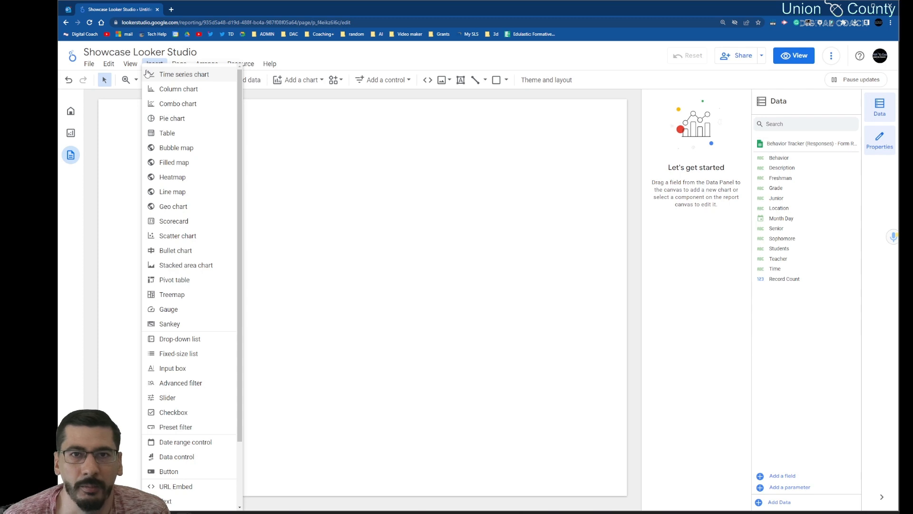
{"action": "left_click", "coordinate": [176, 91]}
{"action": "left_click", "coordinate": [122, 148]}
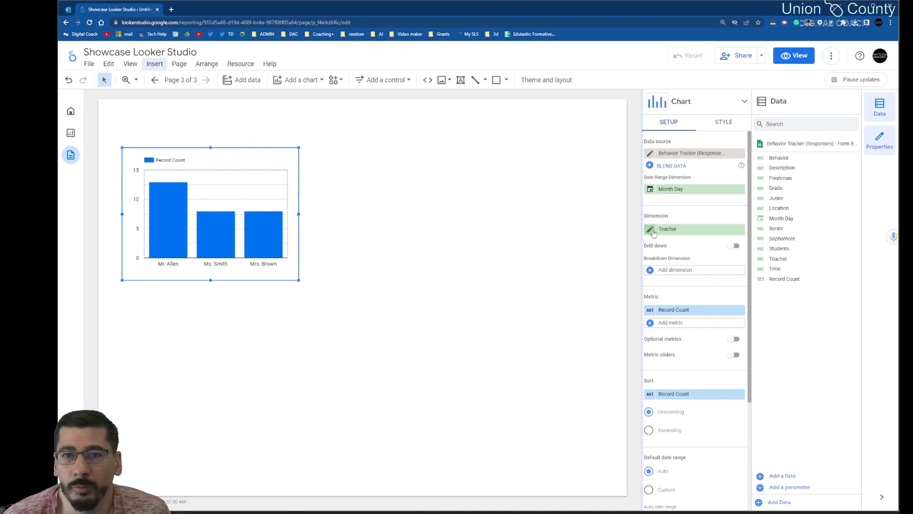
{"action": "left_click", "coordinate": [510, 257]}
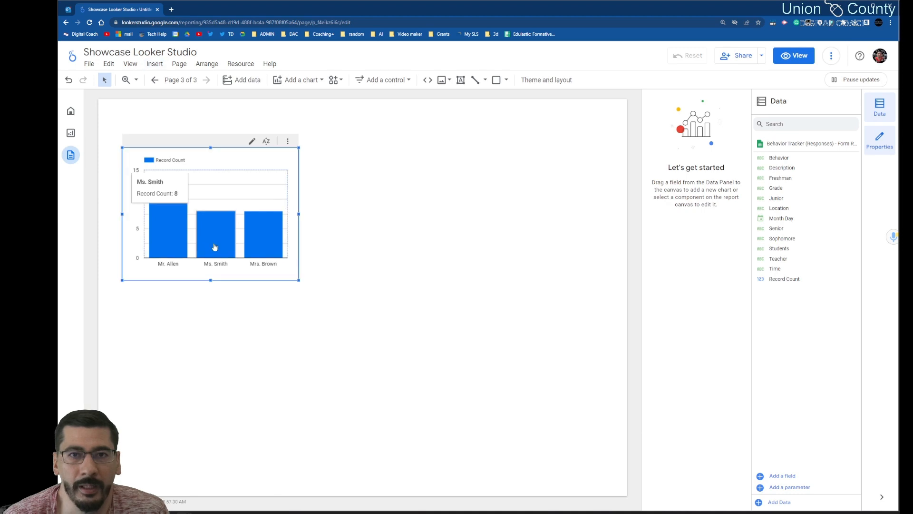
{"action": "left_click_drag", "start_coordinate": [214, 245], "coordinate": [199, 231]}
{"action": "left_click", "coordinate": [427, 275]}
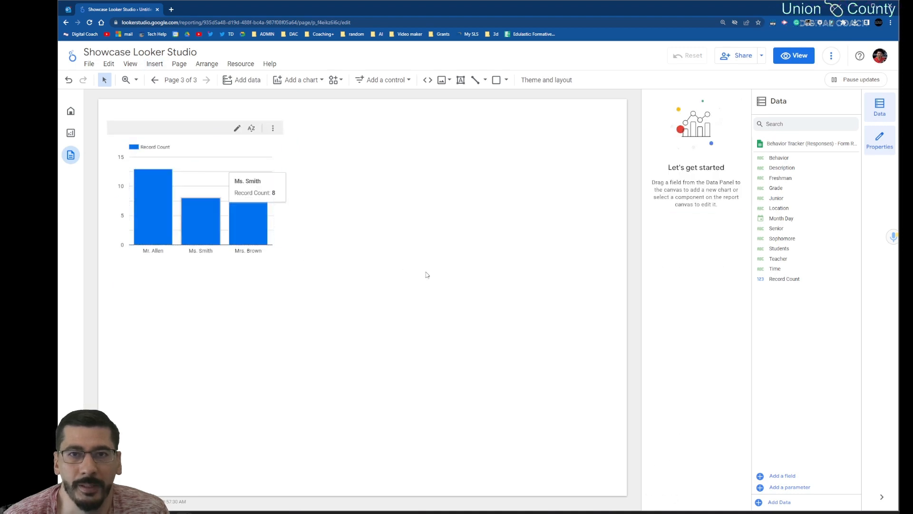
Step: Test cross-filtering on the column chart with individual teacher bars and reset the filter
{"action": "left_click", "coordinate": [232, 243]}
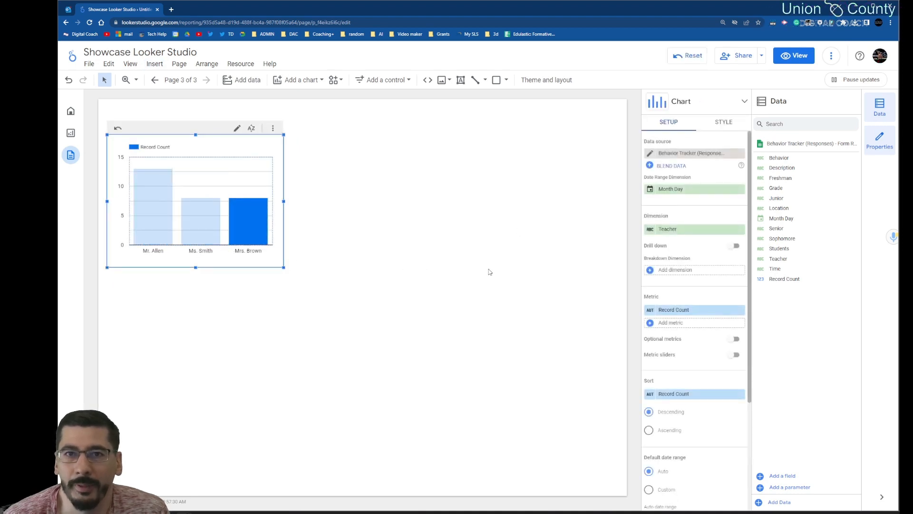
{"action": "left_click", "coordinate": [216, 242]}
{"action": "left_click", "coordinate": [160, 242]}
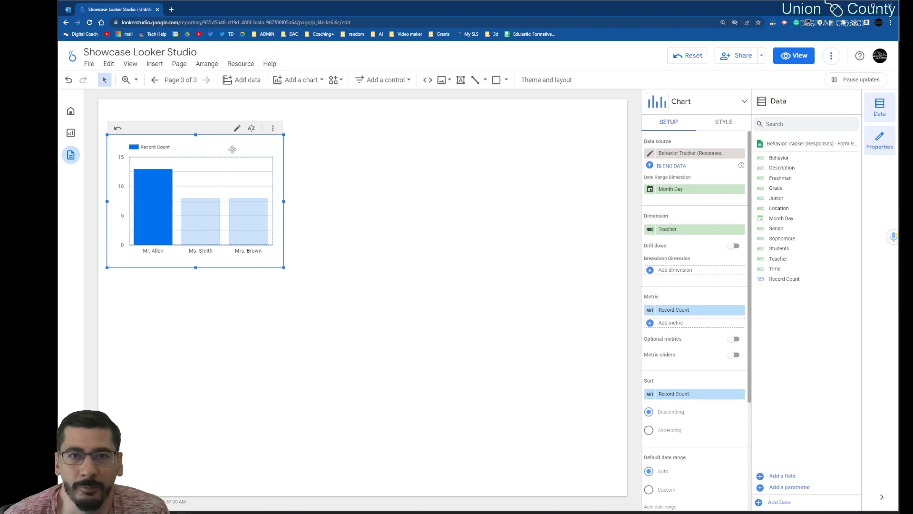
{"action": "left_click", "coordinate": [117, 128]}
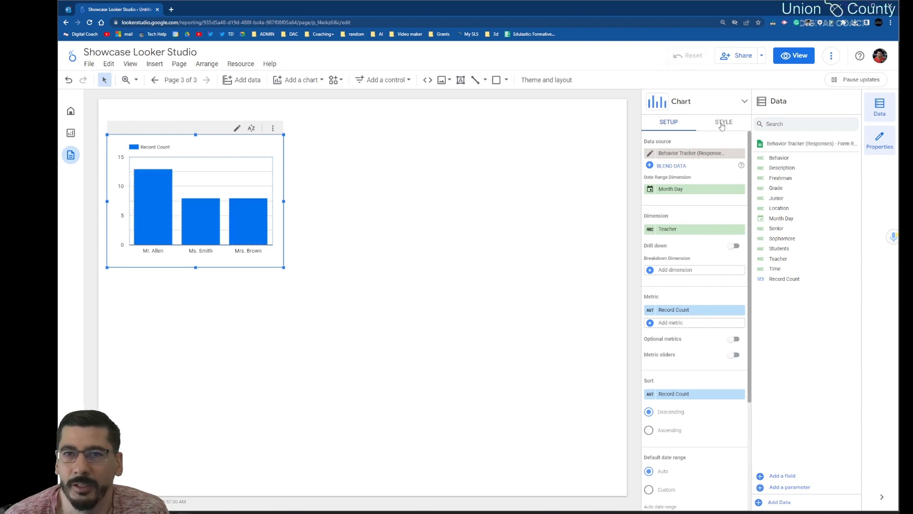
Step: Try the horizontal bar orientation in the chart's style settings and return it to vertical
{"action": "left_click", "coordinate": [722, 124]}
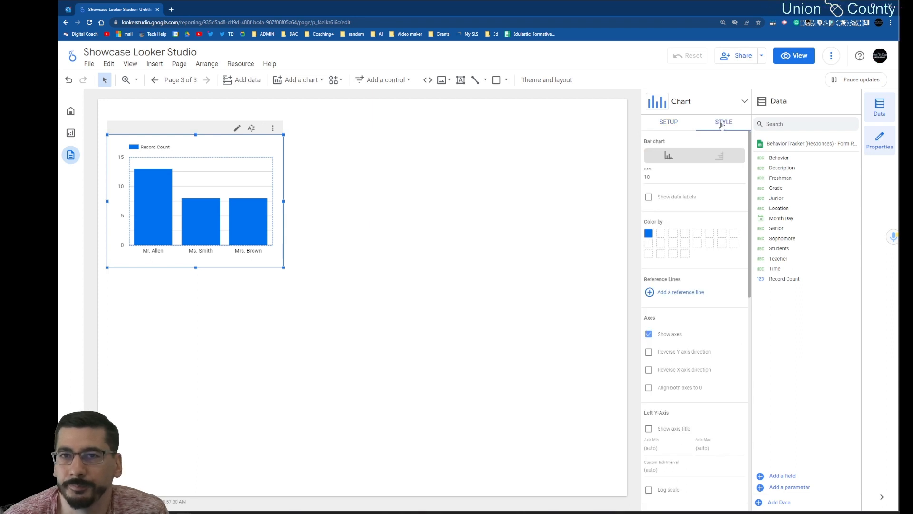
{"action": "left_click", "coordinate": [720, 157]}
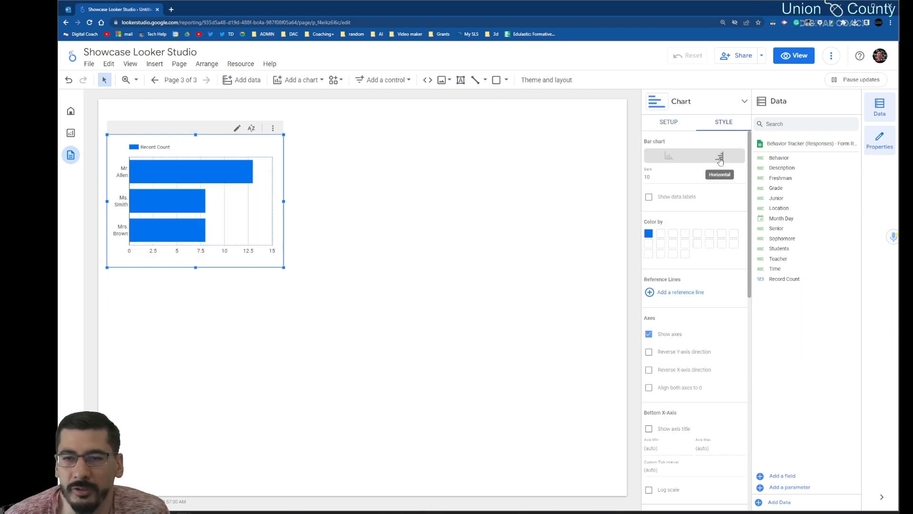
{"action": "left_click", "coordinate": [675, 157]}
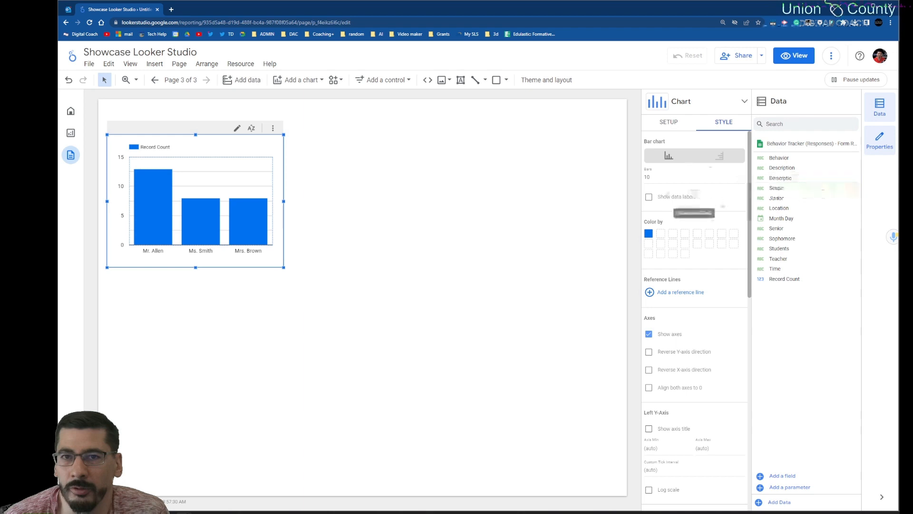
Step: Show data labels on the column chart and change its bar color to light blue
{"action": "left_click", "coordinate": [650, 197]}
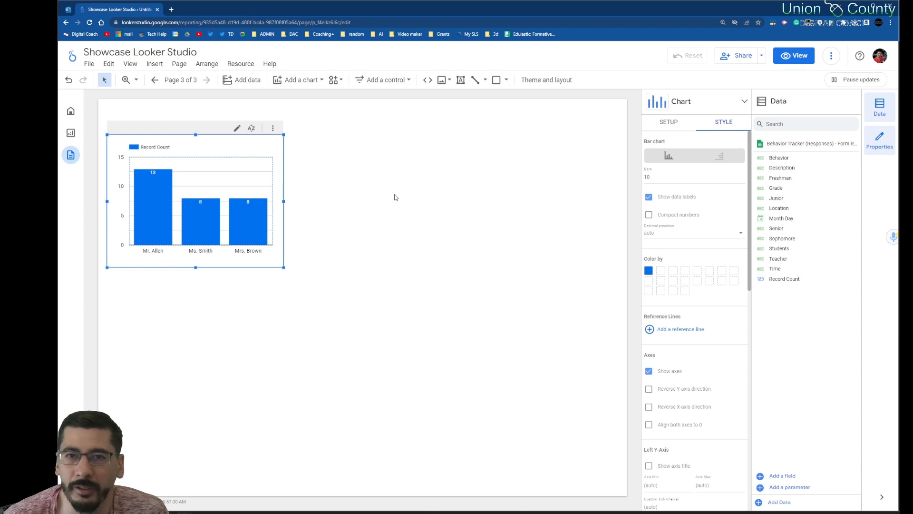
{"action": "left_click", "coordinate": [649, 271]}
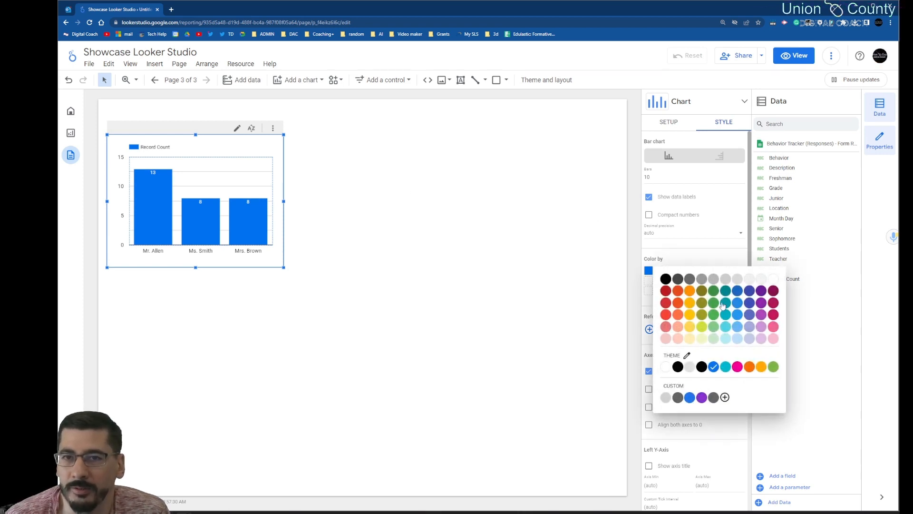
{"action": "left_click", "coordinate": [738, 325]}
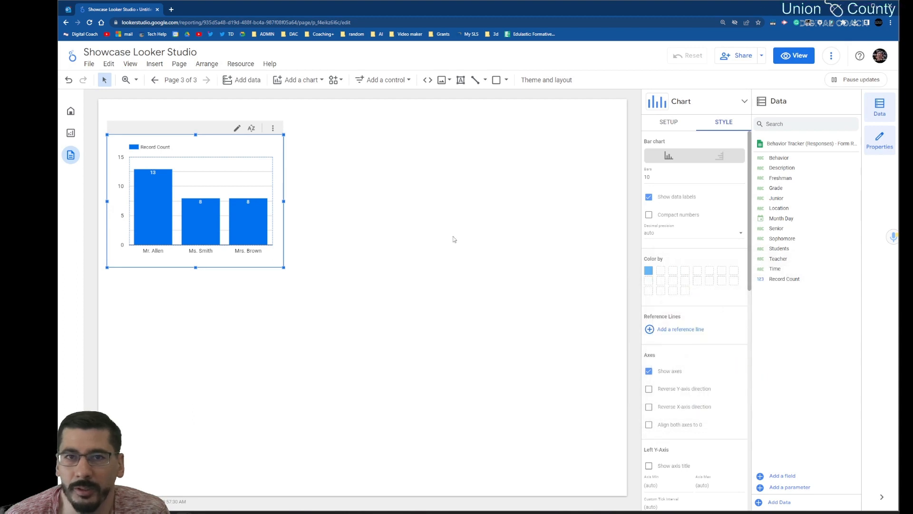
Step: Filter the recolored chart by single bars to check its highlighting, and clear the selection
{"action": "left_click", "coordinate": [152, 208]}
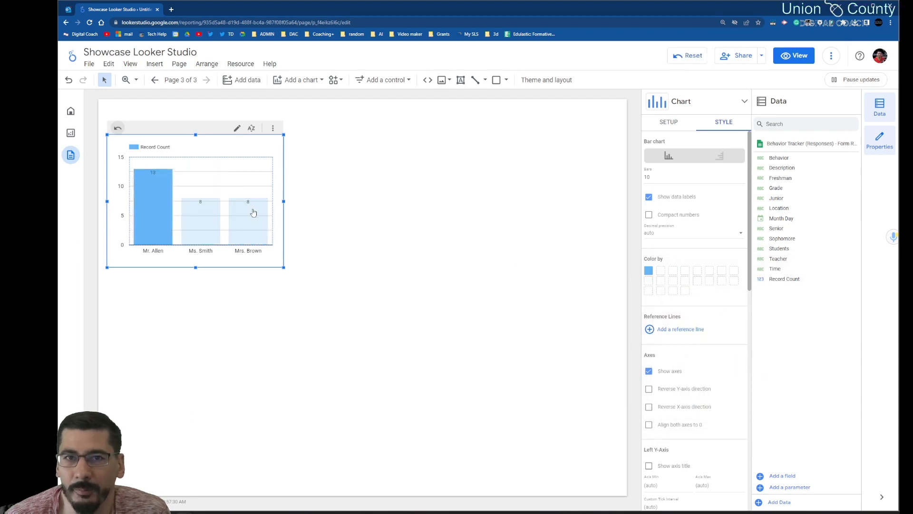
{"action": "left_click", "coordinate": [200, 228]}
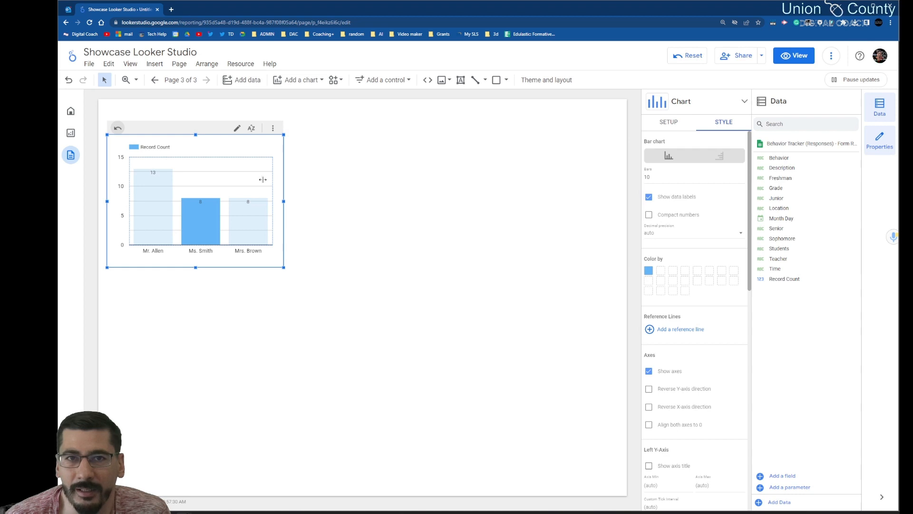
{"action": "left_click", "coordinate": [123, 128]}
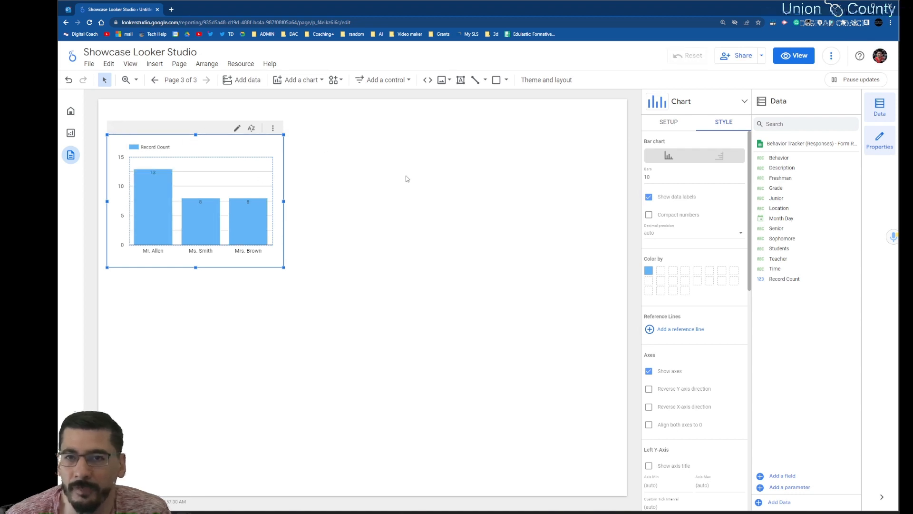
Step: Try the left Y-axis title and turn it off, and show the X-axis title on the column chart
{"action": "scroll", "coordinate": [687, 219], "scroll_direction": "down", "scroll_amount": 2}
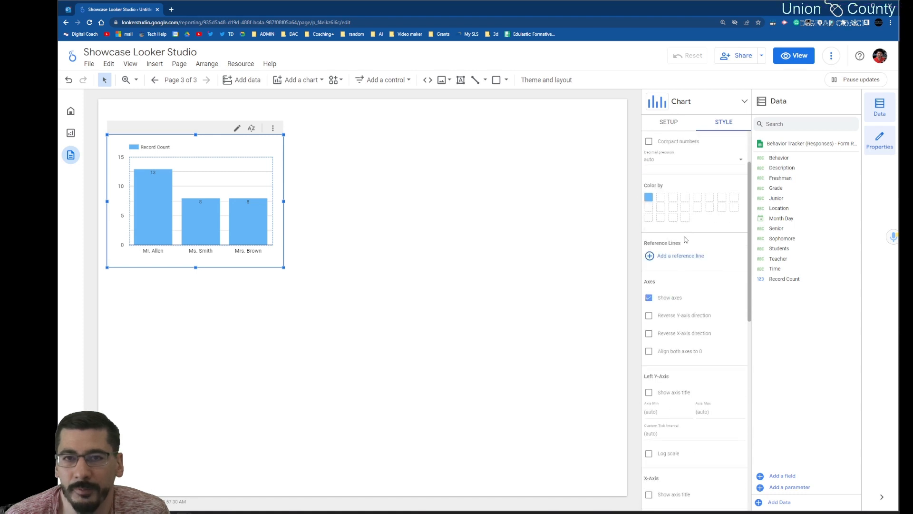
{"action": "left_click", "coordinate": [649, 392]}
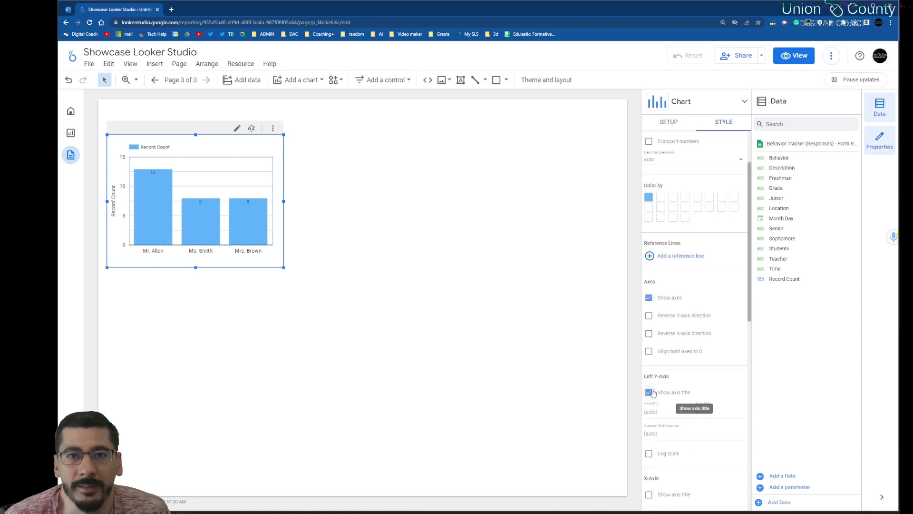
{"action": "left_click", "coordinate": [650, 392]}
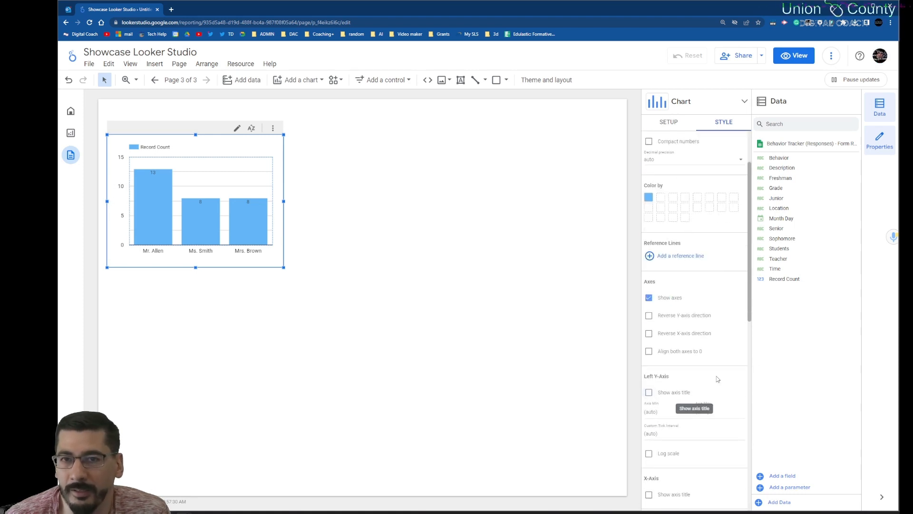
{"action": "scroll", "coordinate": [697, 389], "scroll_direction": "down", "scroll_amount": 2}
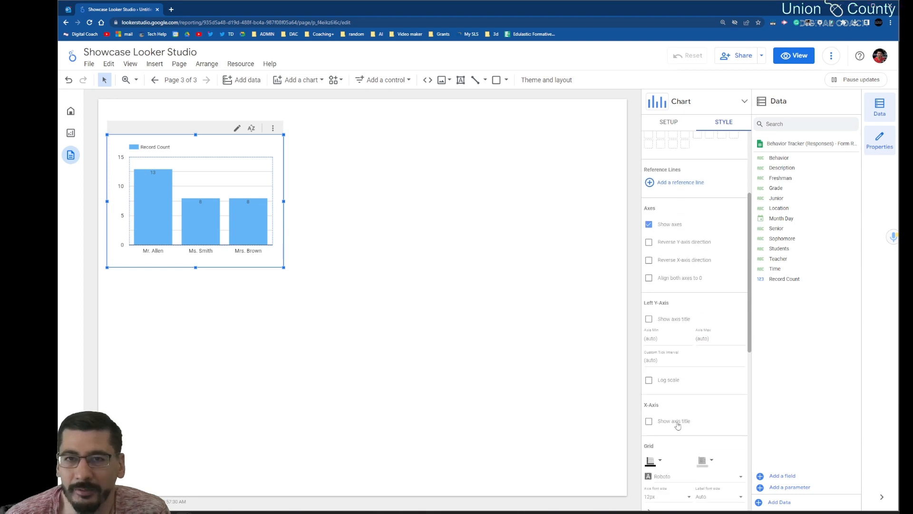
{"action": "left_click", "coordinate": [649, 422]}
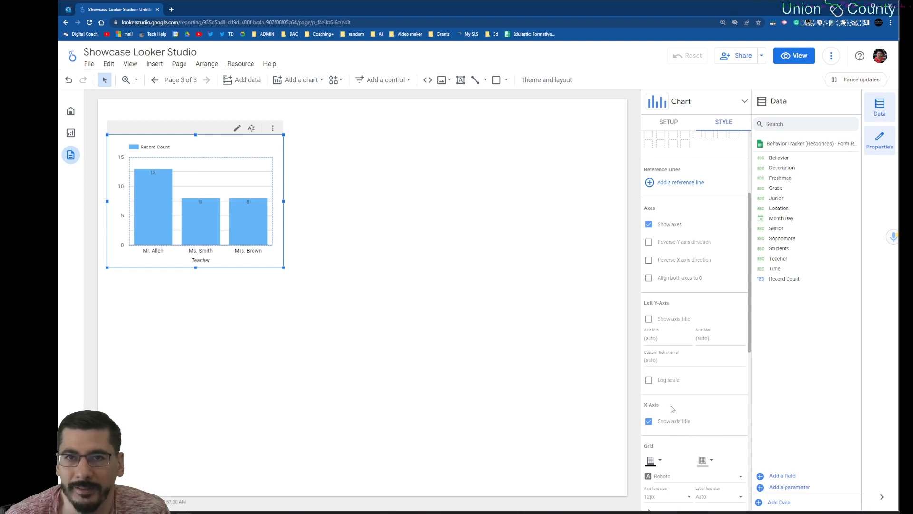
Step: Try the log scale on the chart's left Y-axis and turn it off again
{"action": "scroll", "coordinate": [718, 418], "scroll_direction": "down", "scroll_amount": 2}
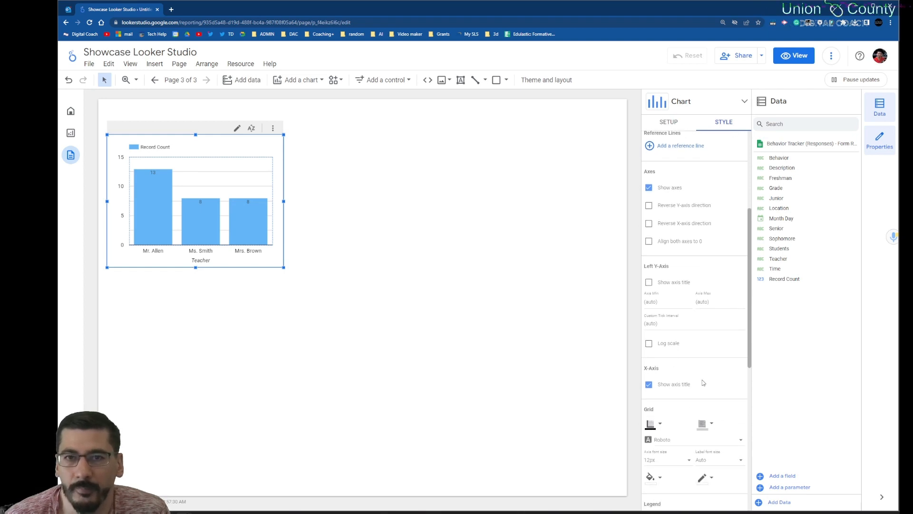
{"action": "scroll", "coordinate": [696, 376], "scroll_direction": "down", "scroll_amount": 1}
{"action": "scroll", "coordinate": [695, 374], "scroll_direction": "up", "scroll_amount": 1}
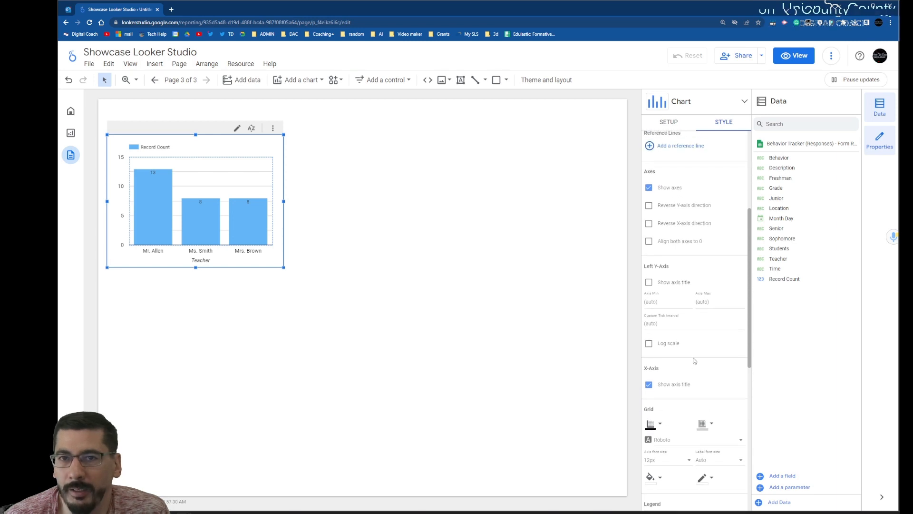
{"action": "left_click", "coordinate": [649, 345]}
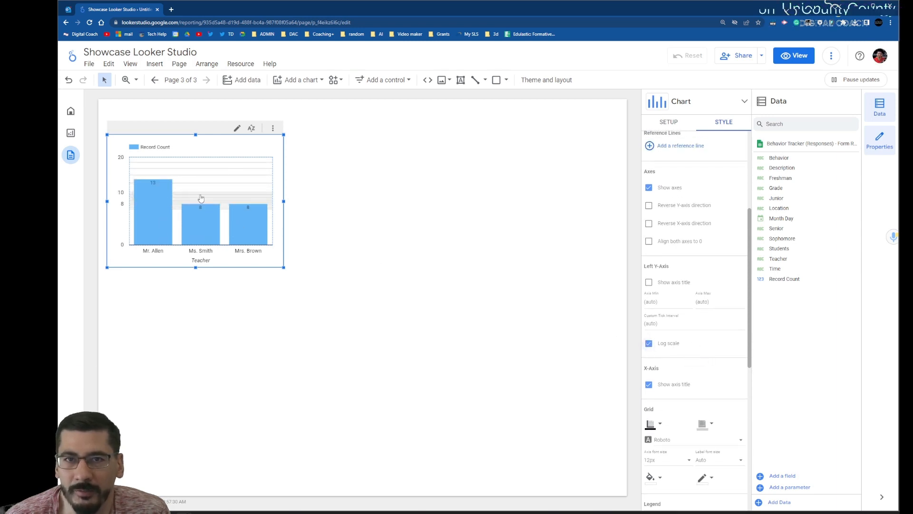
{"action": "left_click", "coordinate": [648, 343]}
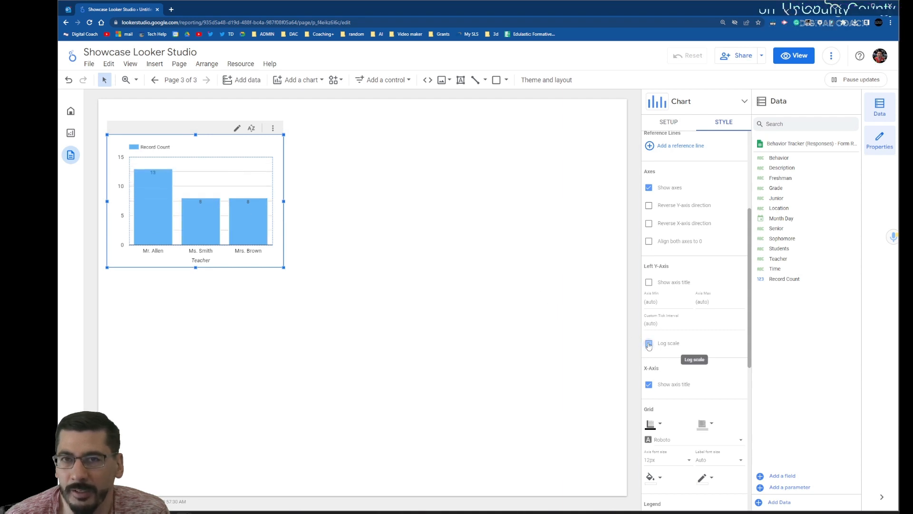
Step: Set the background color of the teacher column chart to light indigo
{"action": "scroll", "coordinate": [679, 343], "scroll_direction": "down", "scroll_amount": 3}
{"action": "scroll", "coordinate": [722, 338], "scroll_direction": "down", "scroll_amount": 5}
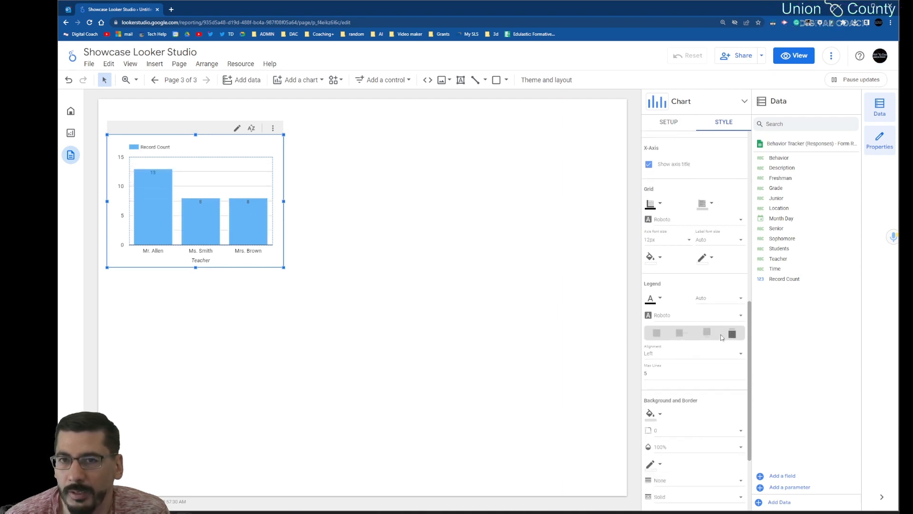
{"action": "left_click", "coordinate": [661, 298]}
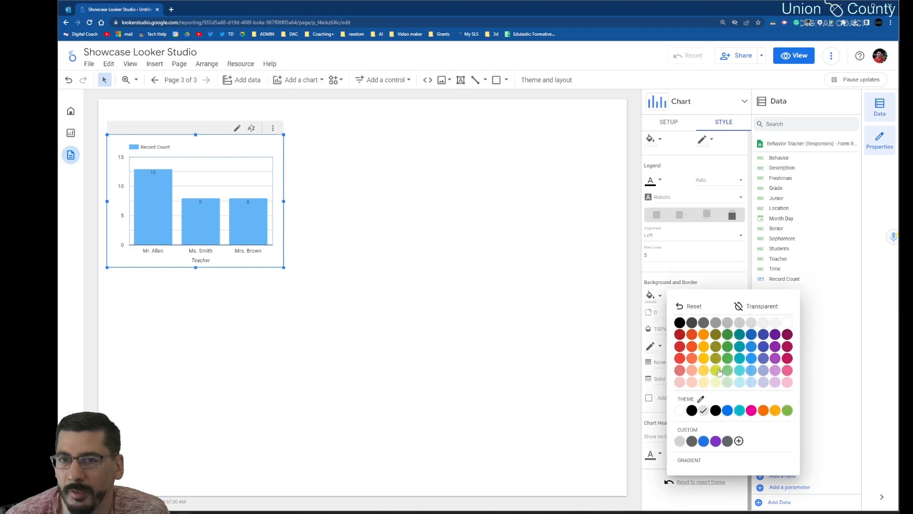
{"action": "left_click", "coordinate": [764, 386]}
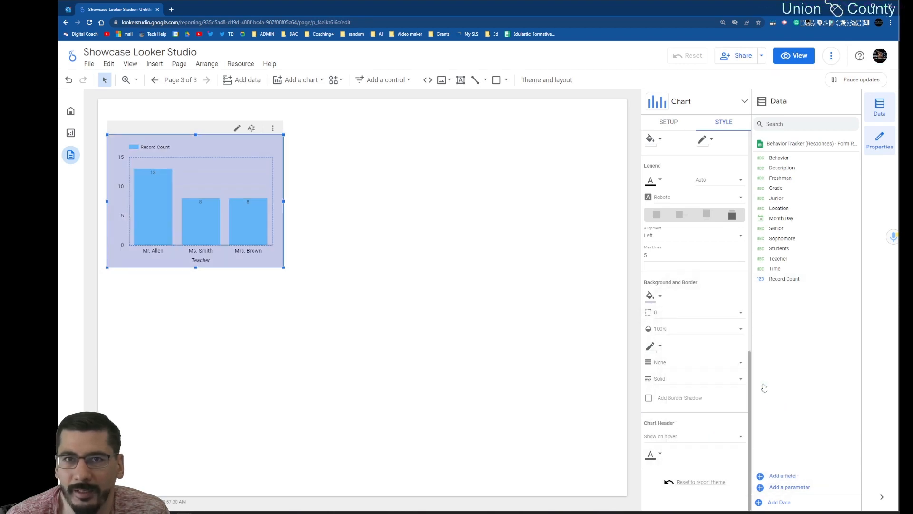
Step: Give the teacher column chart a border shadow and a pink border with weight 2, and deselect the chart
{"action": "left_click", "coordinate": [650, 400]}
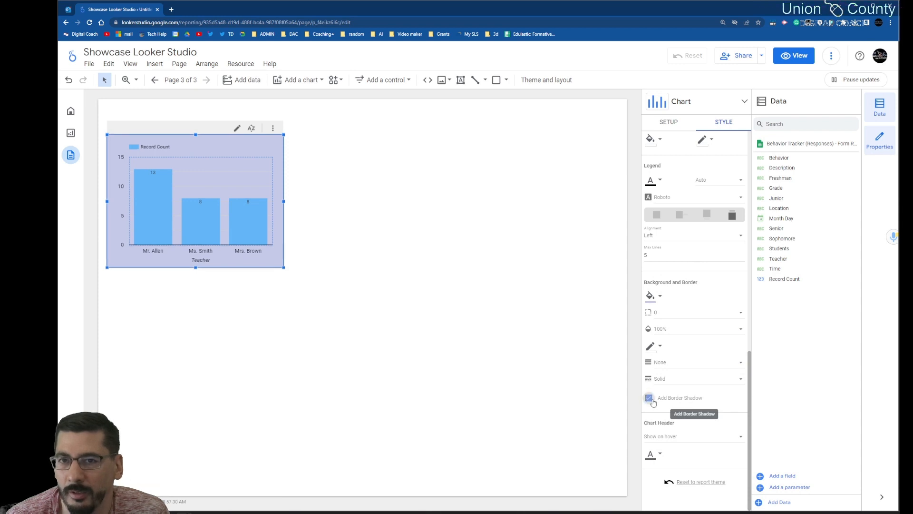
{"action": "left_click", "coordinate": [695, 365]}
{"action": "left_click", "coordinate": [664, 408]}
{"action": "left_click", "coordinate": [657, 347]}
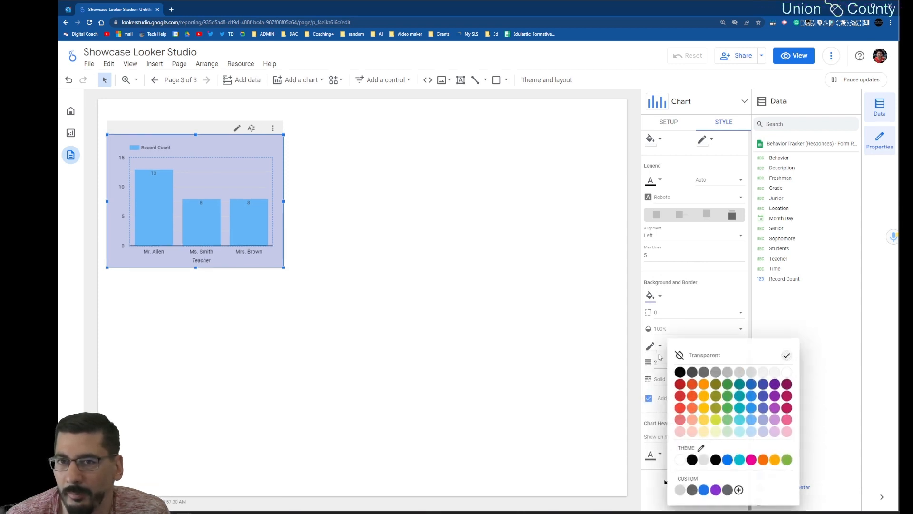
{"action": "left_click", "coordinate": [788, 420]}
{"action": "left_click", "coordinate": [503, 320]}
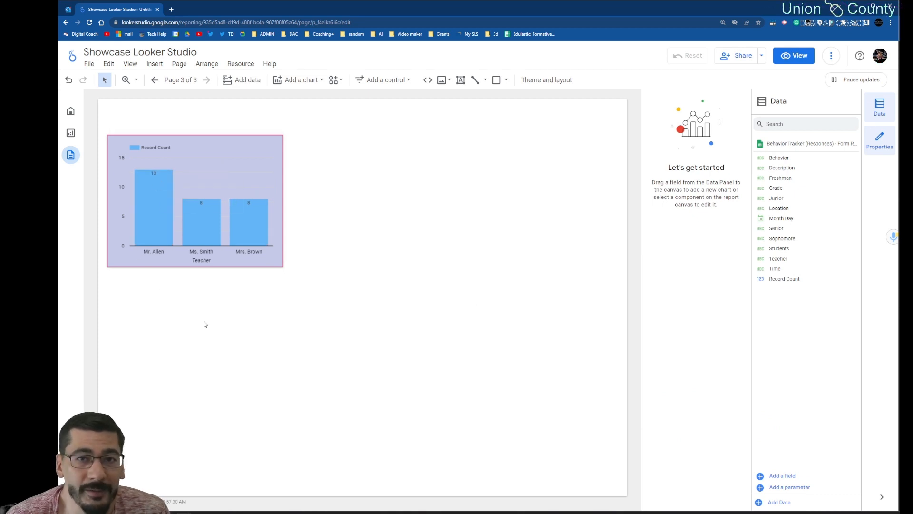
Step: Insert a second column chart beside the teacher chart, aligned with its upper edge
{"action": "left_click", "coordinate": [153, 70]}
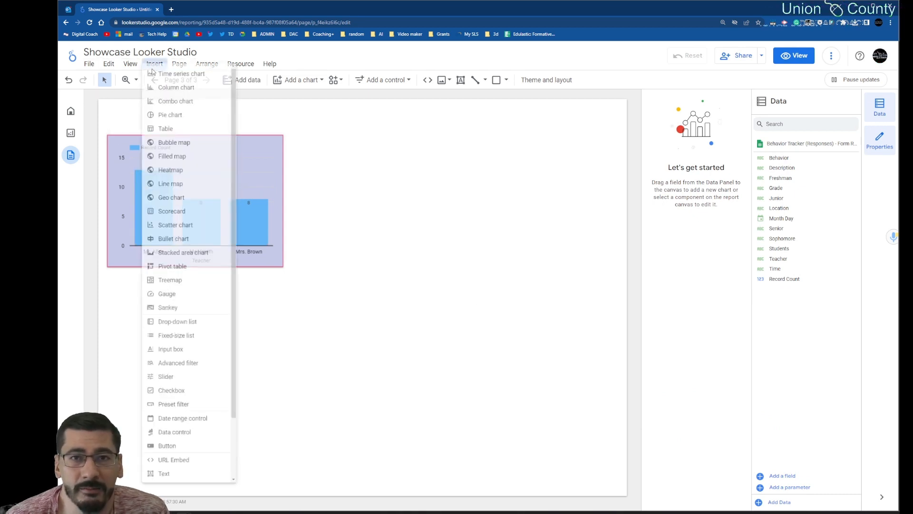
{"action": "left_click", "coordinate": [196, 96]}
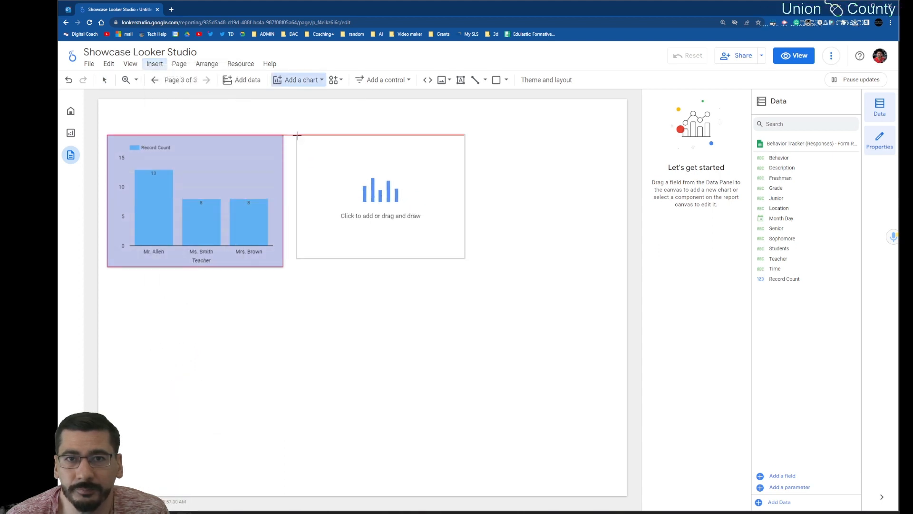
{"action": "left_click", "coordinate": [297, 135]}
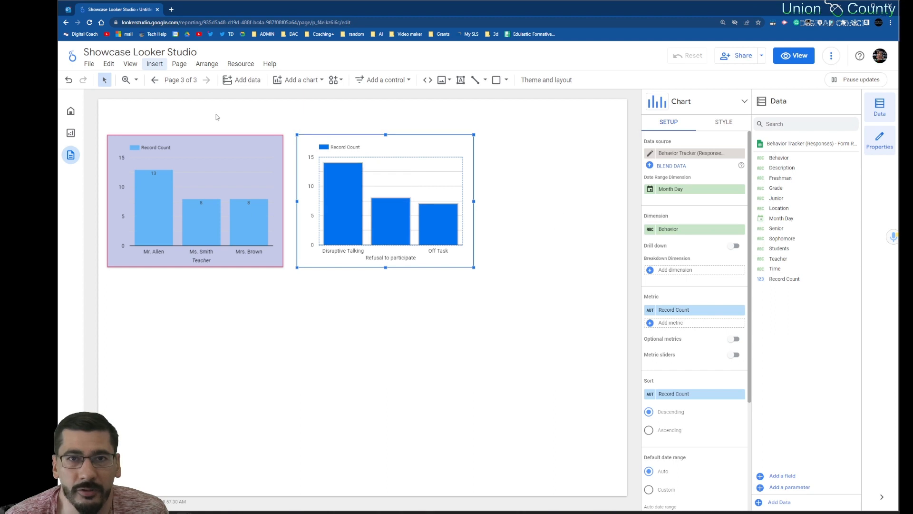
Step: Insert a third column chart directly below the teacher chart
{"action": "left_click", "coordinate": [151, 64]}
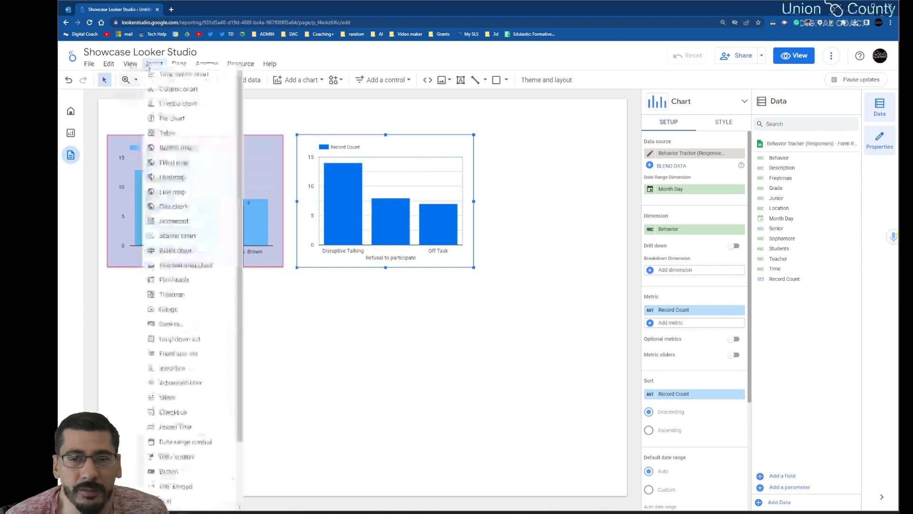
{"action": "left_click", "coordinate": [183, 88]}
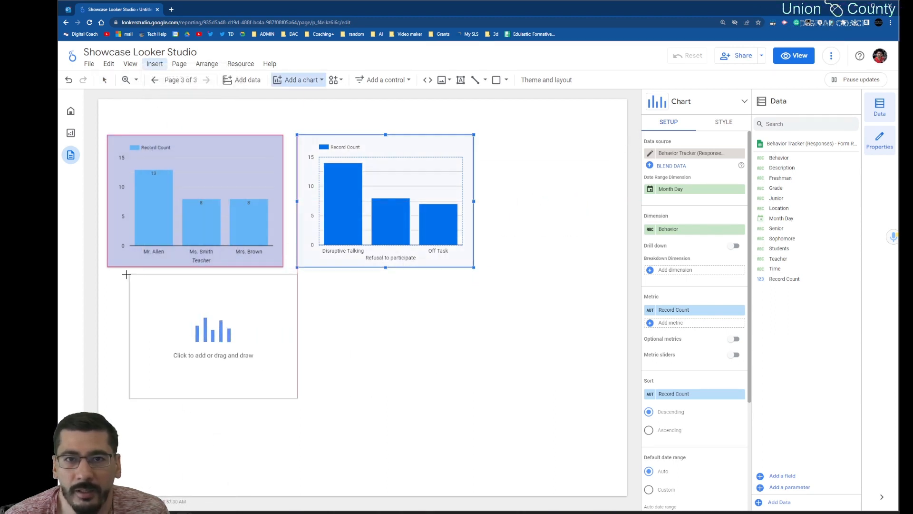
{"action": "left_click", "coordinate": [110, 273]}
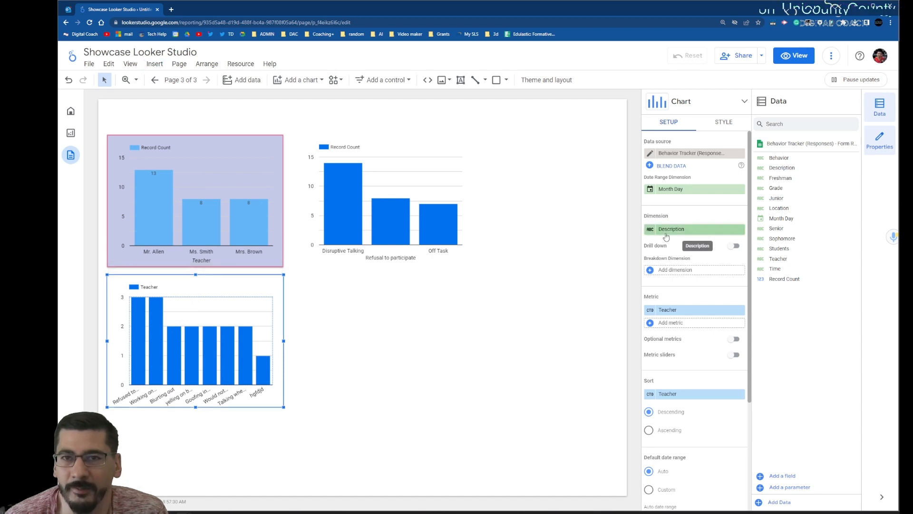
Step: Try Grade as the dimension of the lower column chart, and delete that chart
{"action": "left_click", "coordinate": [680, 229]}
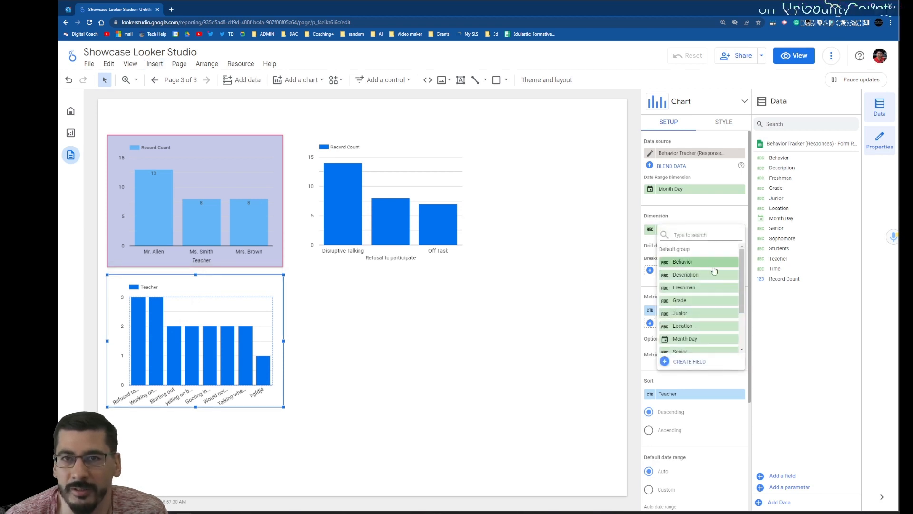
{"action": "scroll", "coordinate": [716, 270], "scroll_direction": "down", "scroll_amount": 3}
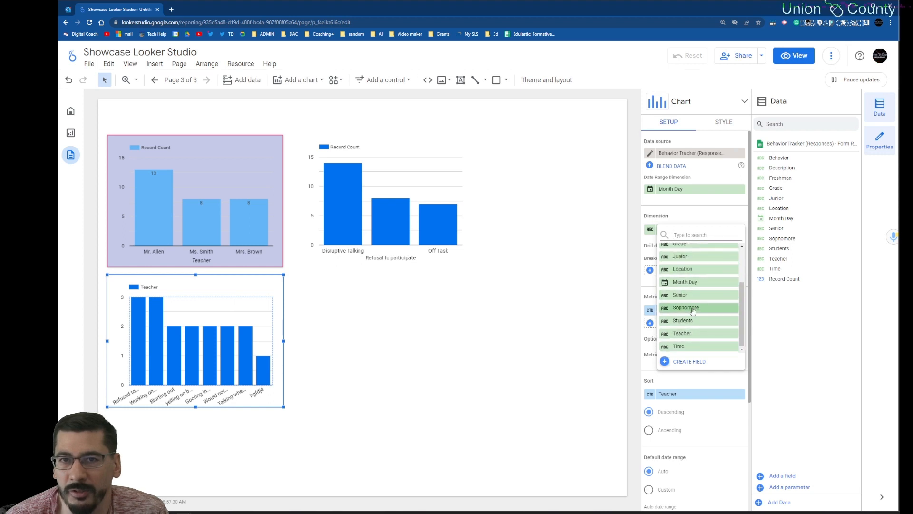
{"action": "scroll", "coordinate": [690, 300], "scroll_direction": "up", "scroll_amount": 2}
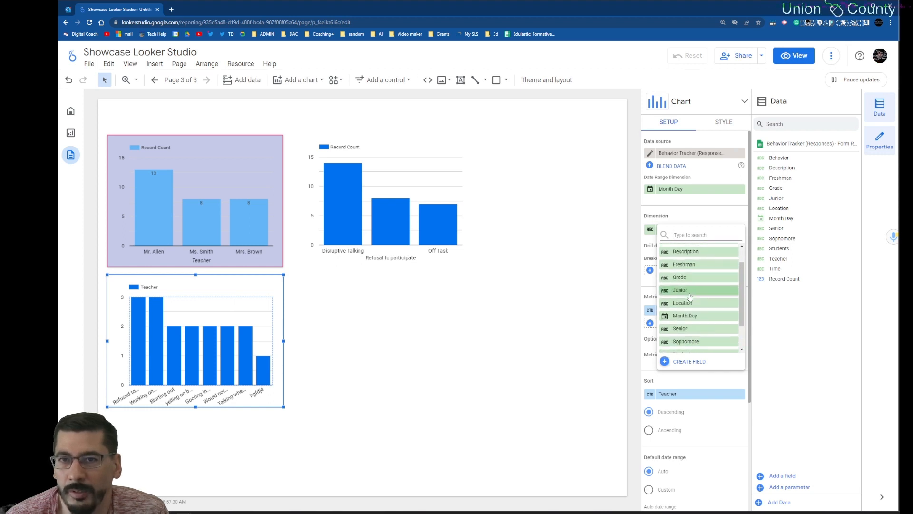
{"action": "left_click", "coordinate": [690, 281]}
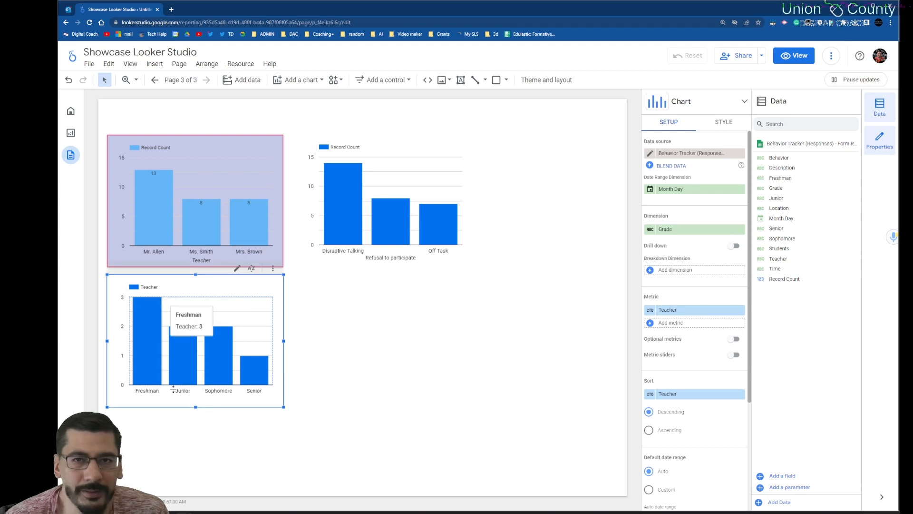
{"action": "left_click", "coordinate": [719, 123]}
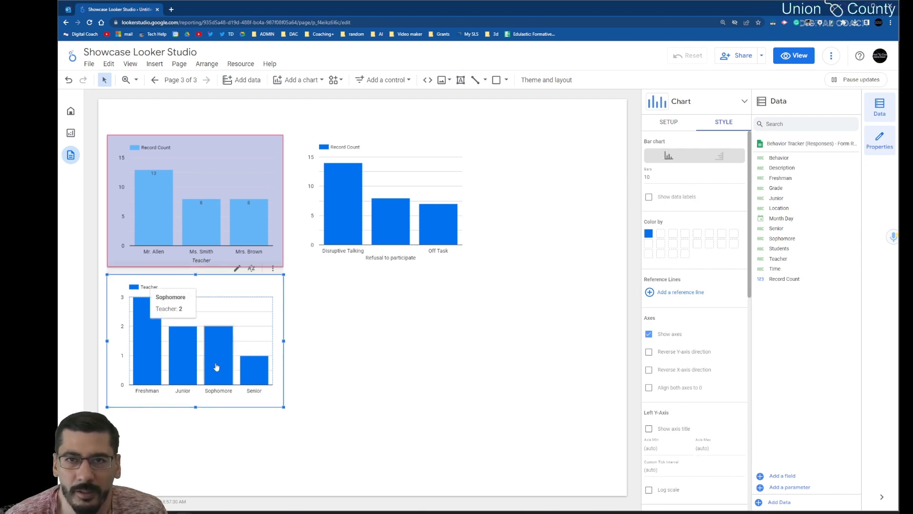
{"action": "key", "text": "Delete"}
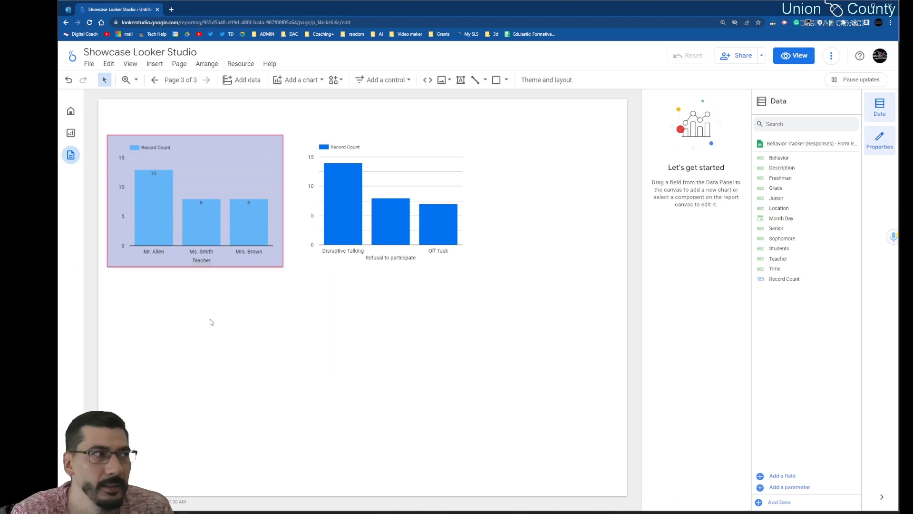
Step: Add a pie chart below the teacher column chart with Grade as its dimension
{"action": "left_click", "coordinate": [152, 64]}
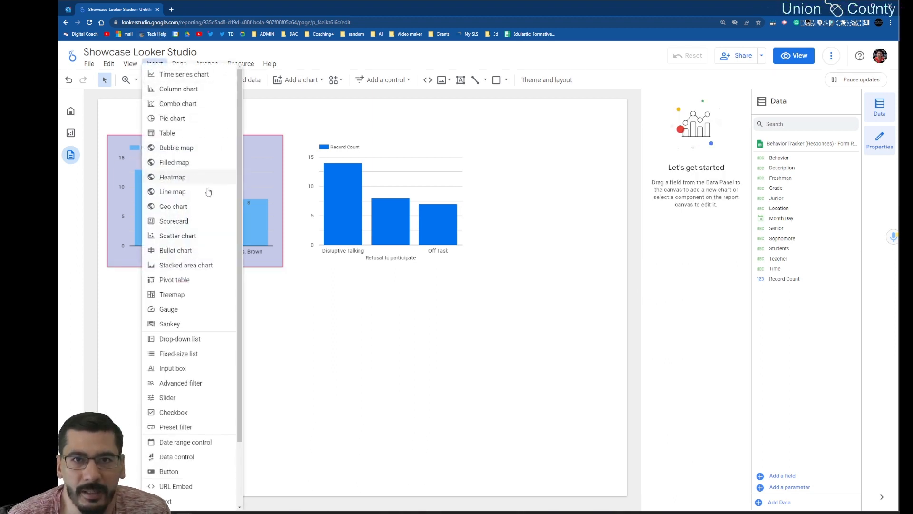
{"action": "scroll", "coordinate": [222, 194], "scroll_direction": "down", "scroll_amount": 3}
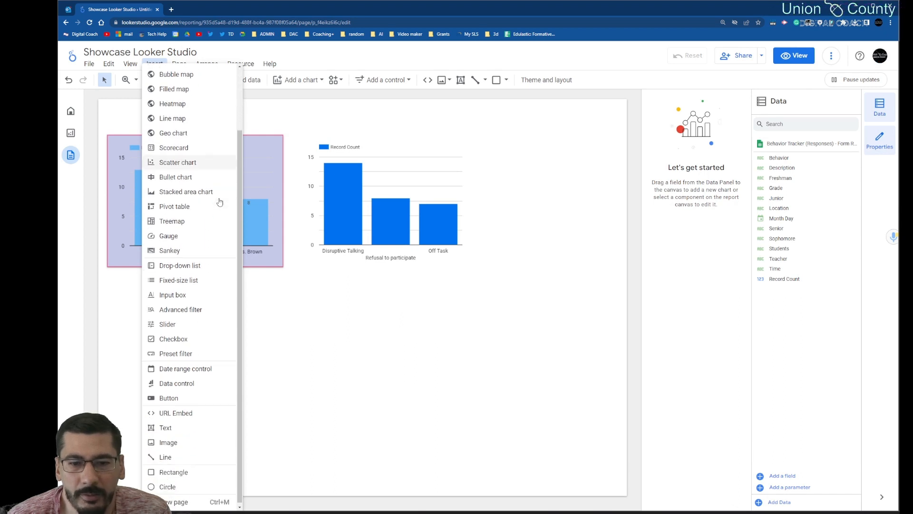
{"action": "left_click", "coordinate": [301, 81]}
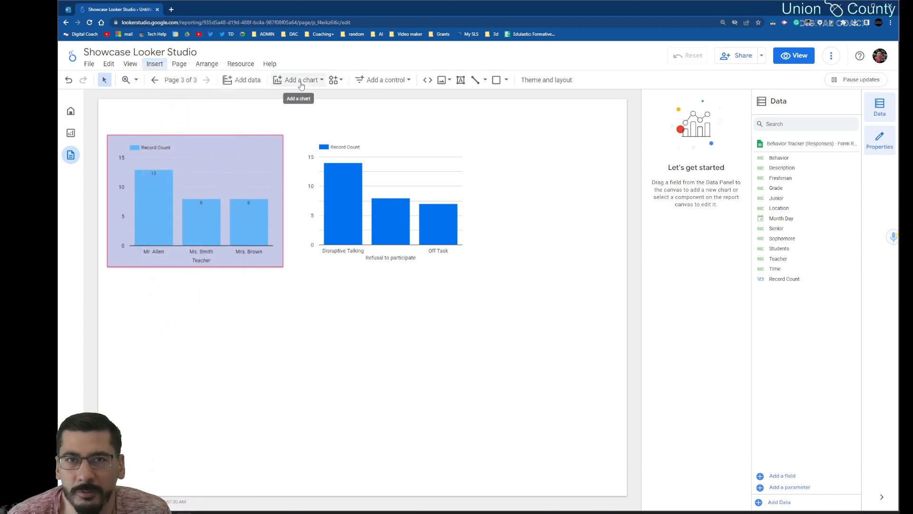
{"action": "left_click", "coordinate": [301, 81]}
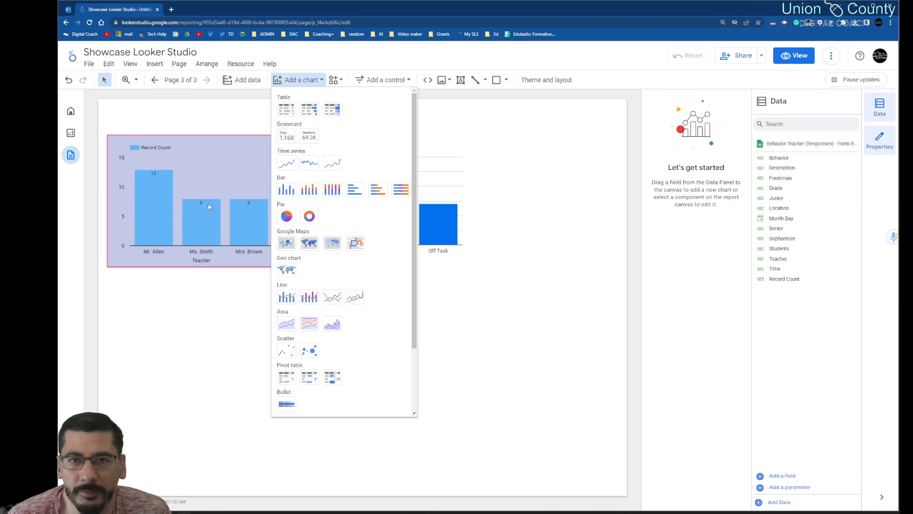
{"action": "left_click", "coordinate": [287, 217]}
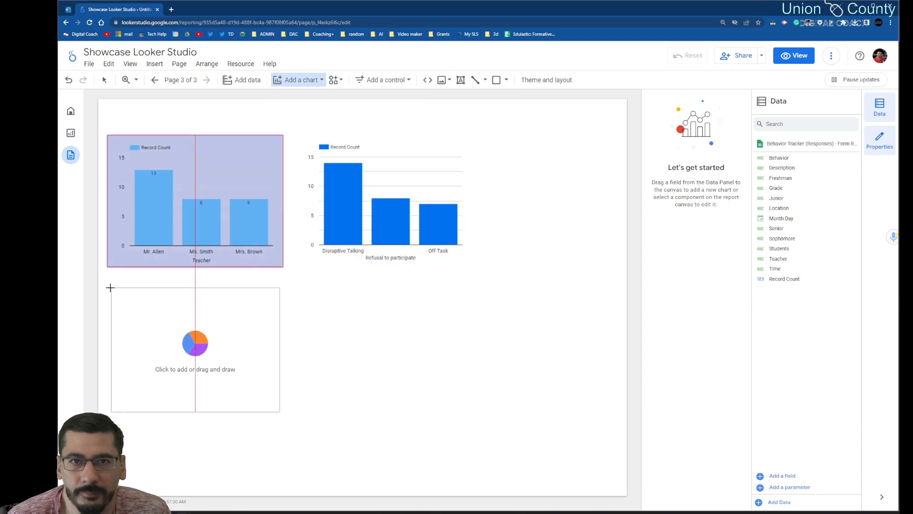
{"action": "left_click", "coordinate": [107, 287]}
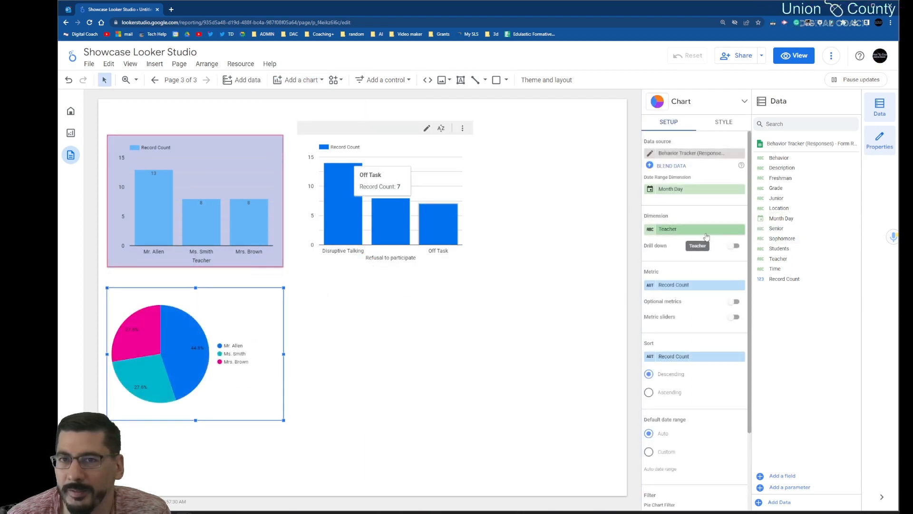
{"action": "left_click", "coordinate": [687, 229]}
{"action": "left_click", "coordinate": [690, 301]}
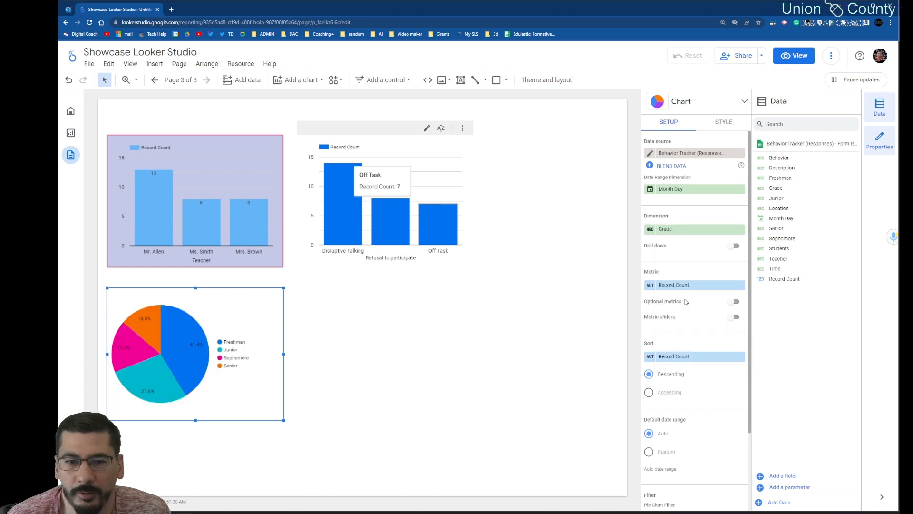
Step: Try single-color styling on the grade pie chart and switch its coloring to slice order
{"action": "left_click", "coordinate": [717, 123]}
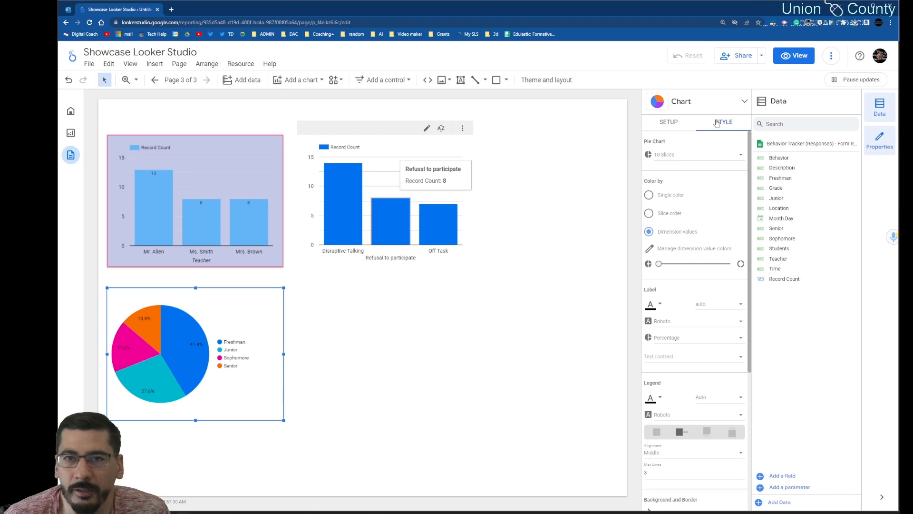
{"action": "left_click", "coordinate": [658, 197]}
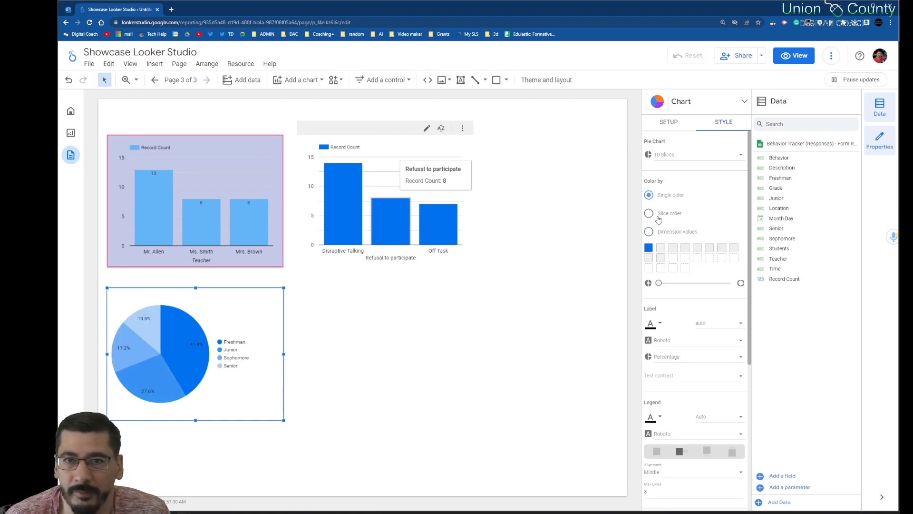
{"action": "left_click", "coordinate": [659, 218]}
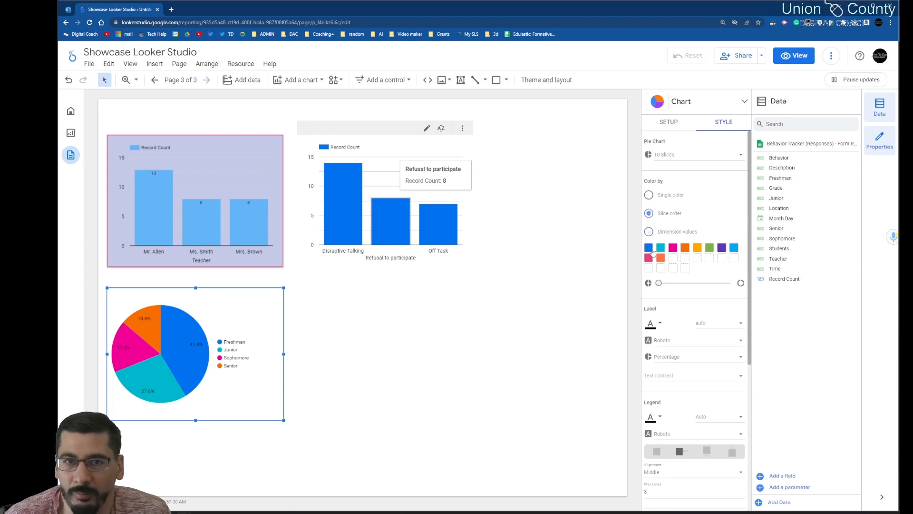
Step: Color the pie chart's first slice lighter blue, the second slice indigo and the third slice green
{"action": "left_click", "coordinate": [660, 249]}
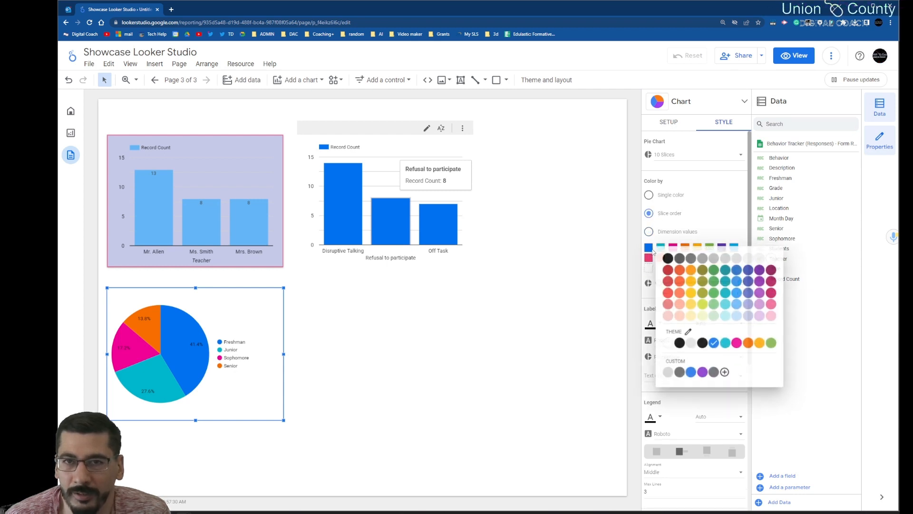
{"action": "left_click", "coordinate": [738, 293]}
{"action": "left_click", "coordinate": [662, 248]}
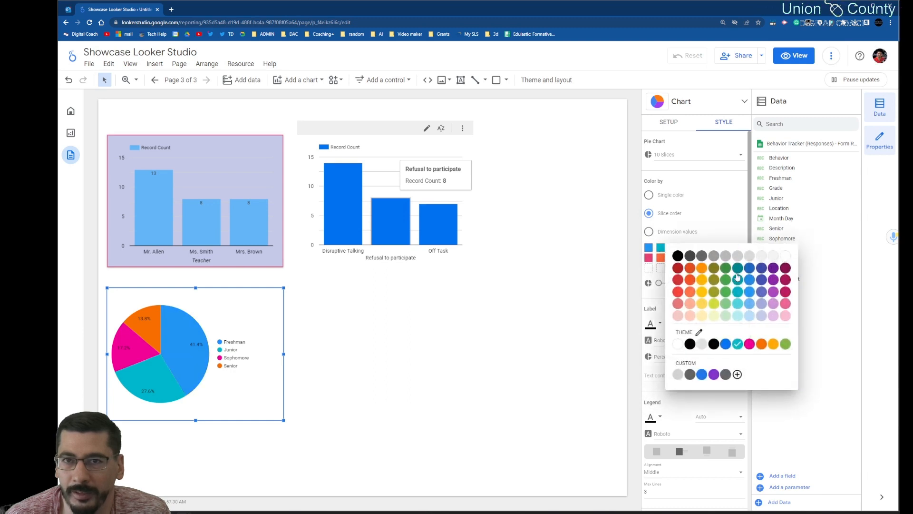
{"action": "left_click", "coordinate": [760, 280]}
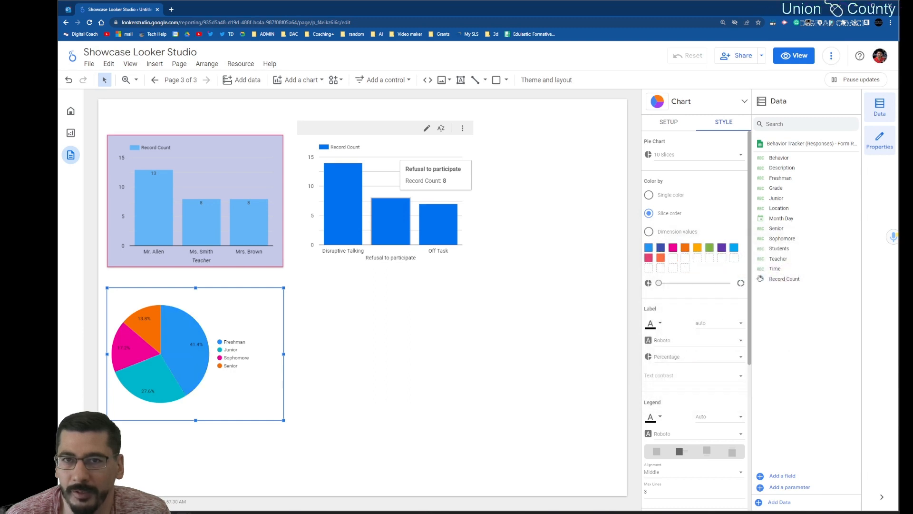
{"action": "left_click", "coordinate": [672, 248]}
{"action": "left_click", "coordinate": [743, 294]}
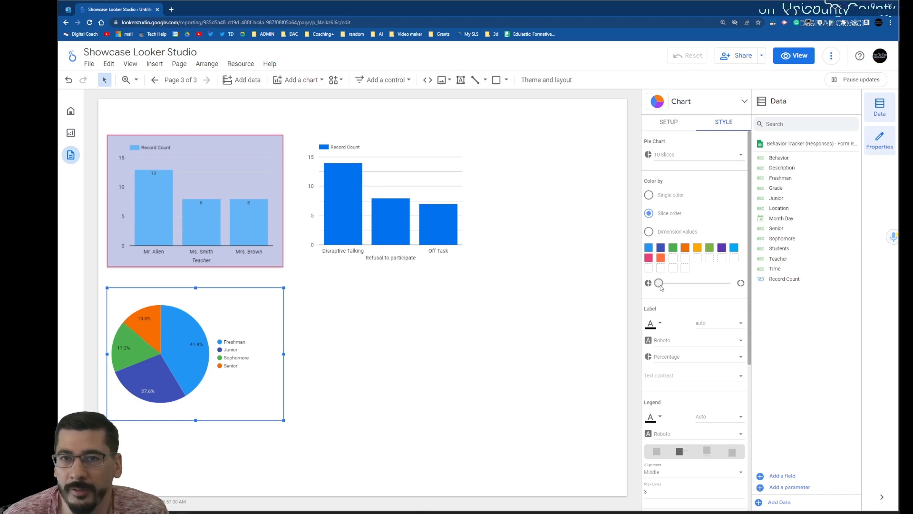
Step: Try the donut hole setting on the pie chart and return it to a full pie
{"action": "mouse_move", "coordinate": [661, 287]}
{"action": "left_mouse_down"}
{"action": "mouse_move", "coordinate": [675, 288]}
{"action": "mouse_move", "coordinate": [658, 285]}
{"action": "left_mouse_up"}
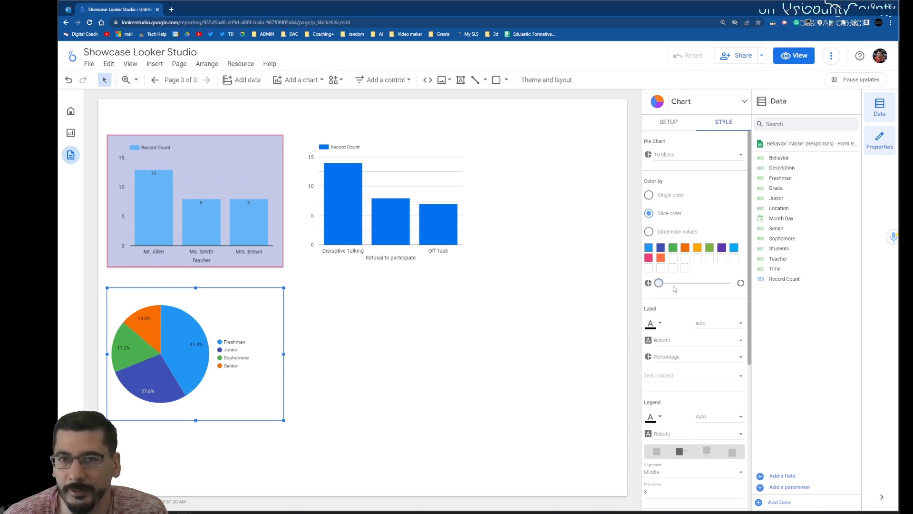
Step: Give the grade pie chart a light purple background
{"action": "scroll", "coordinate": [685, 328], "scroll_direction": "down", "scroll_amount": 3}
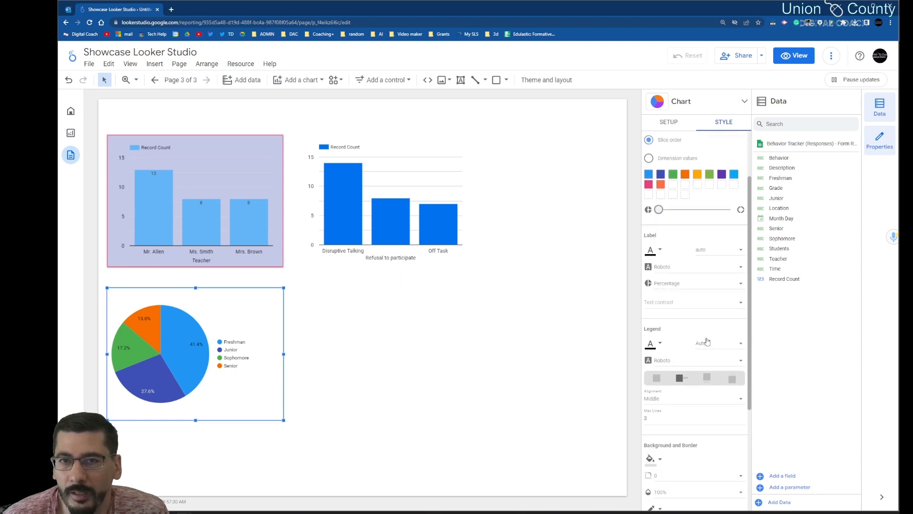
{"action": "scroll", "coordinate": [700, 338], "scroll_direction": "down", "scroll_amount": 6}
{"action": "scroll", "coordinate": [666, 297], "scroll_direction": "down", "scroll_amount": 1}
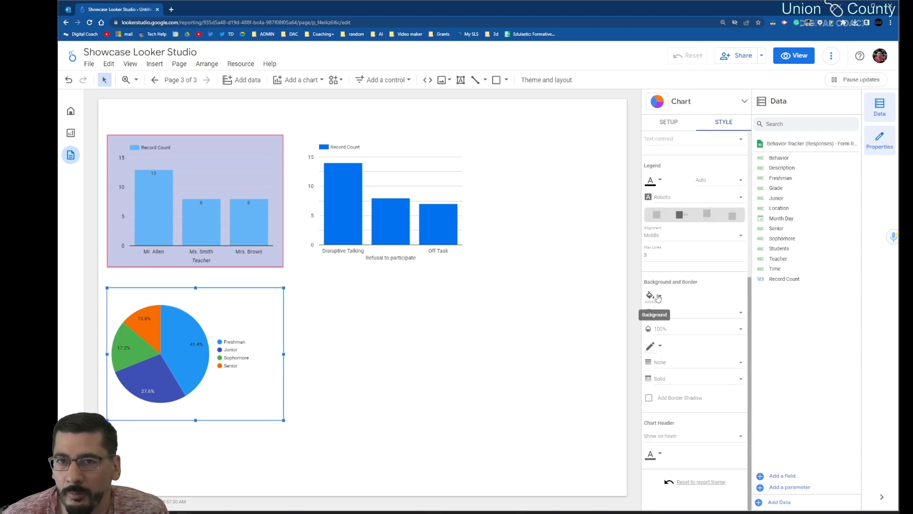
{"action": "left_click", "coordinate": [659, 296]}
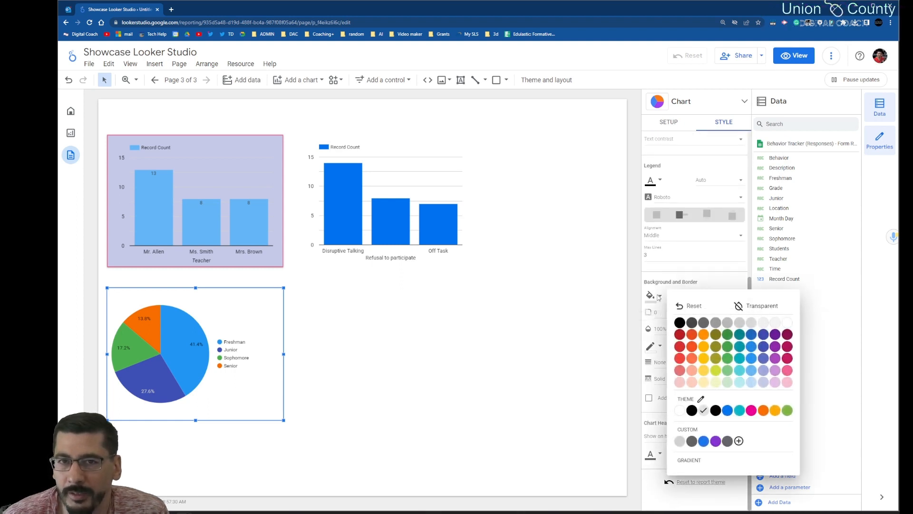
{"action": "left_click", "coordinate": [775, 370]}
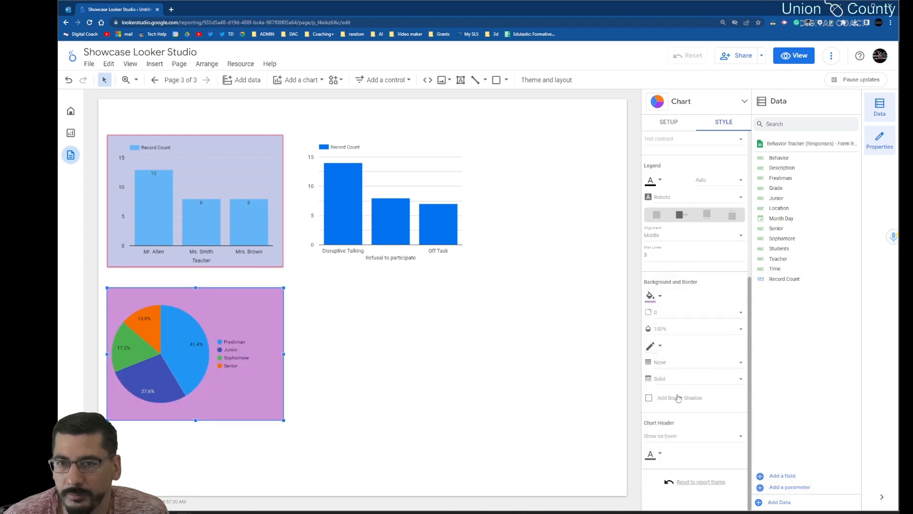
Step: Add a border shadow to the pie chart, with border weight 3, corner radius 3 and a green border color
{"action": "left_click", "coordinate": [649, 397]}
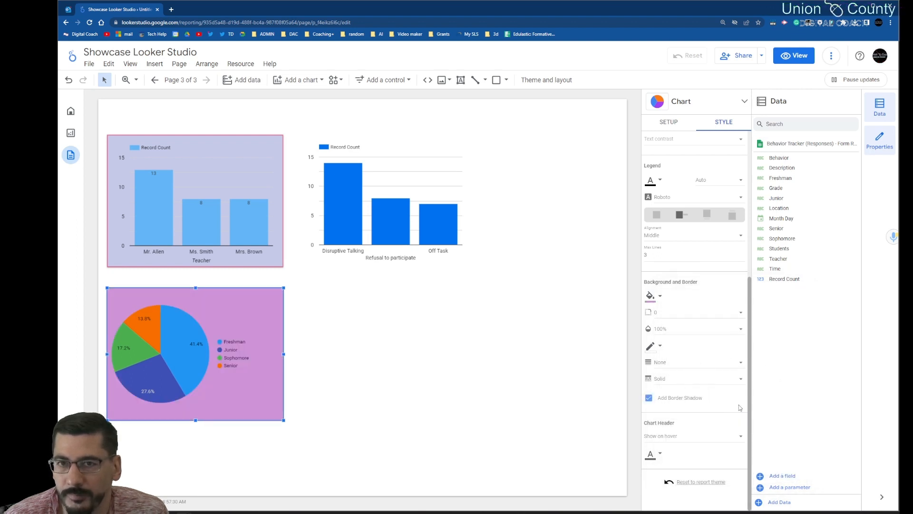
{"action": "left_click", "coordinate": [686, 364]}
{"action": "left_click", "coordinate": [698, 423]}
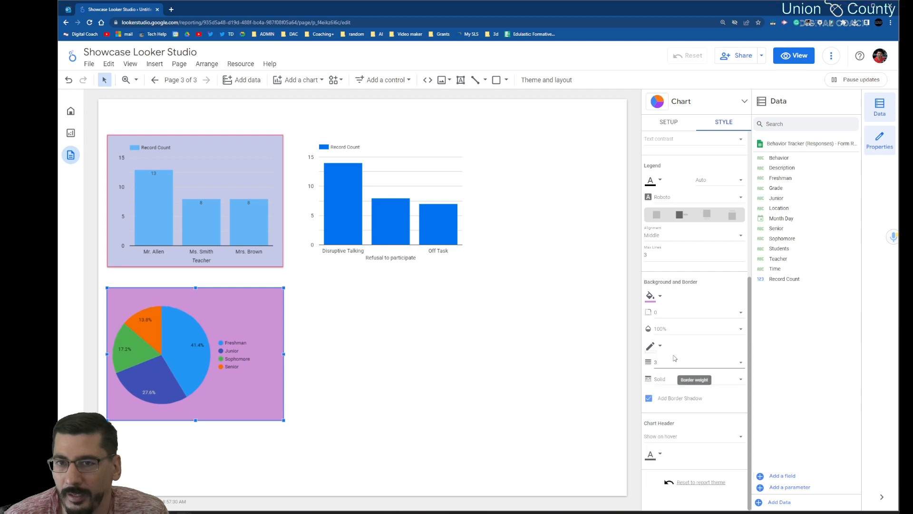
{"action": "left_click", "coordinate": [669, 317]}
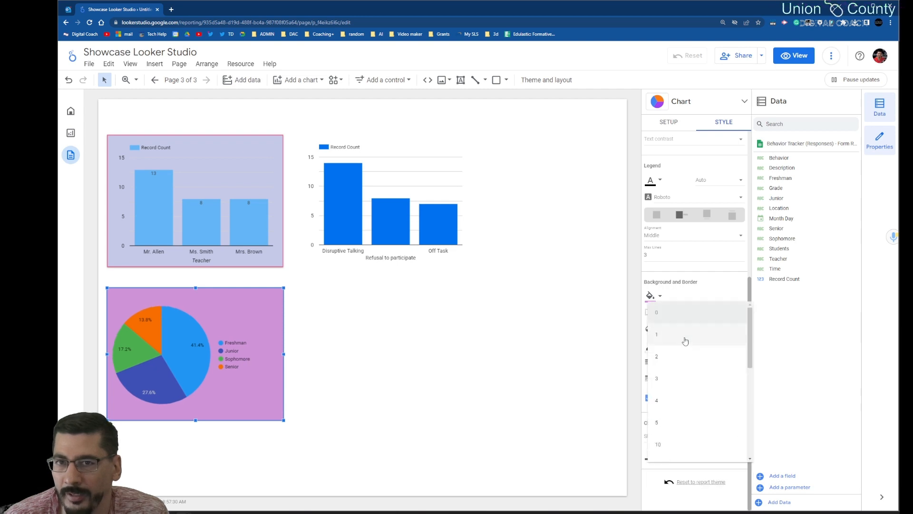
{"action": "left_click", "coordinate": [678, 378]}
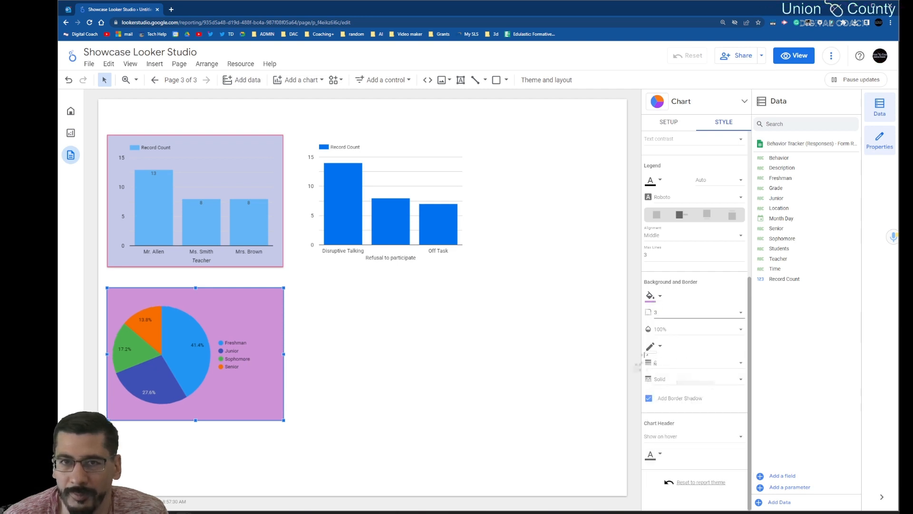
{"action": "left_click", "coordinate": [652, 346]}
{"action": "left_click", "coordinate": [726, 383]}
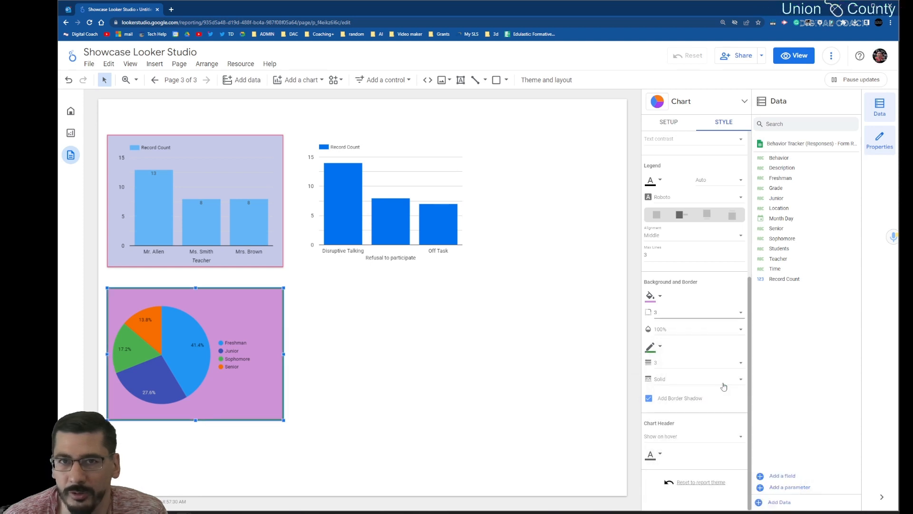
{"action": "left_click", "coordinate": [596, 364]}
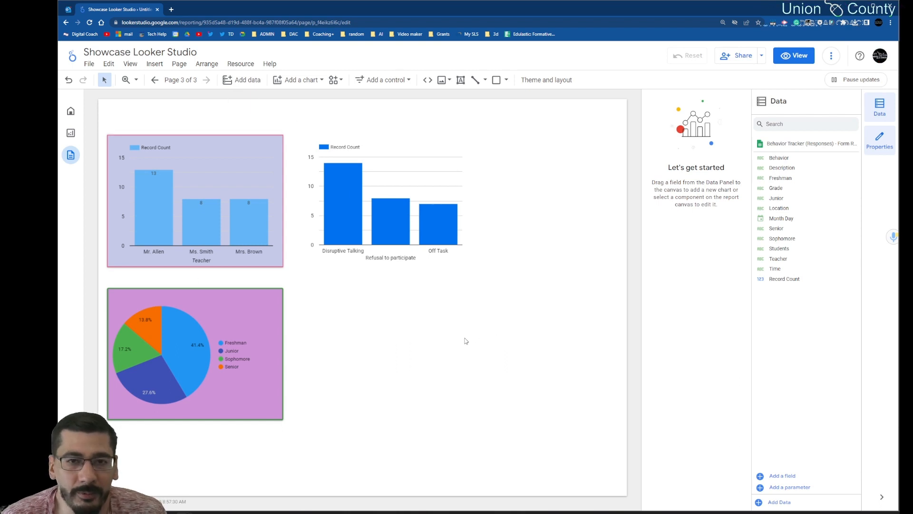
Step: Cross-filter the page by the Freshman slice, the last teacher's column and the Refusal to participate column, and reset the filters
{"action": "mouse_move", "coordinate": [197, 342]}
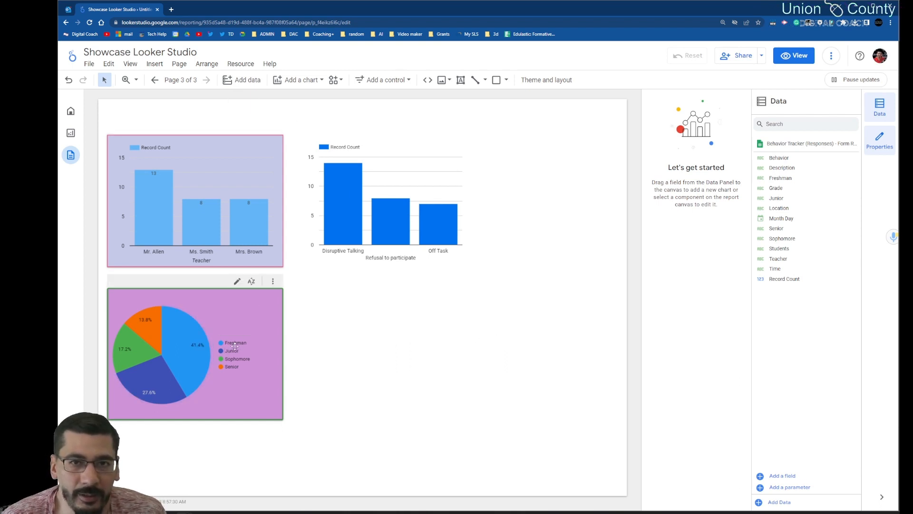
{"action": "left_click", "coordinate": [186, 353]}
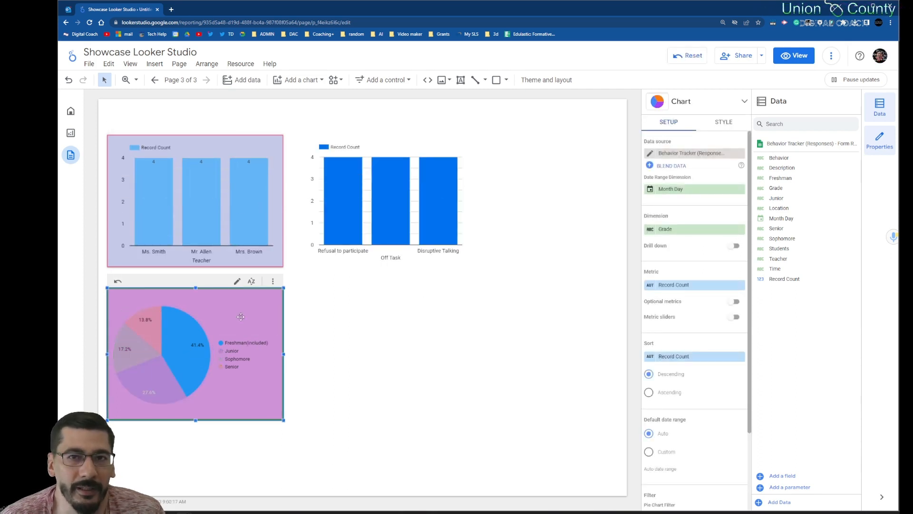
{"action": "mouse_move", "coordinate": [168, 337]}
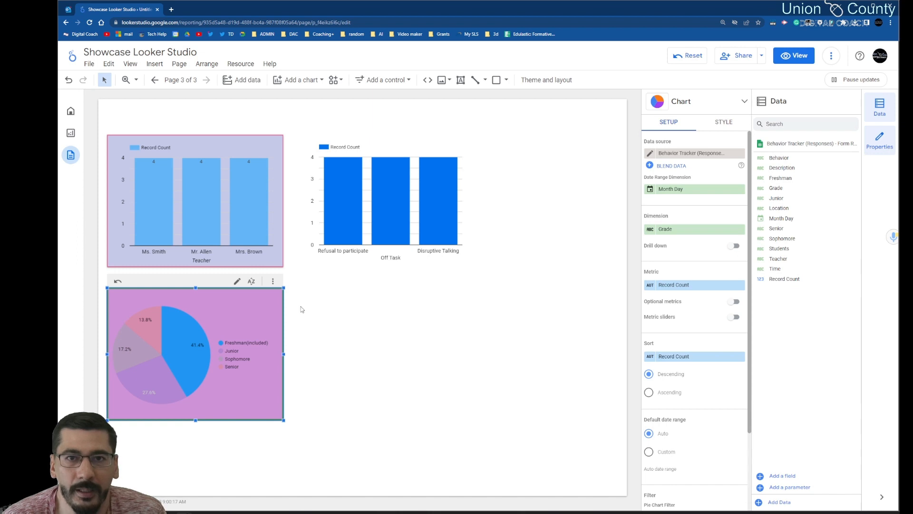
{"action": "left_click", "coordinate": [264, 223]}
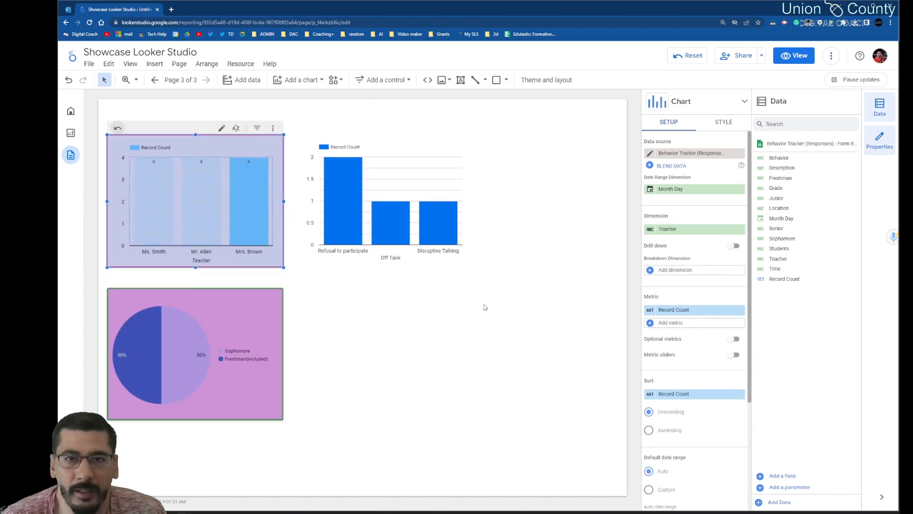
{"action": "mouse_move", "coordinate": [134, 376]}
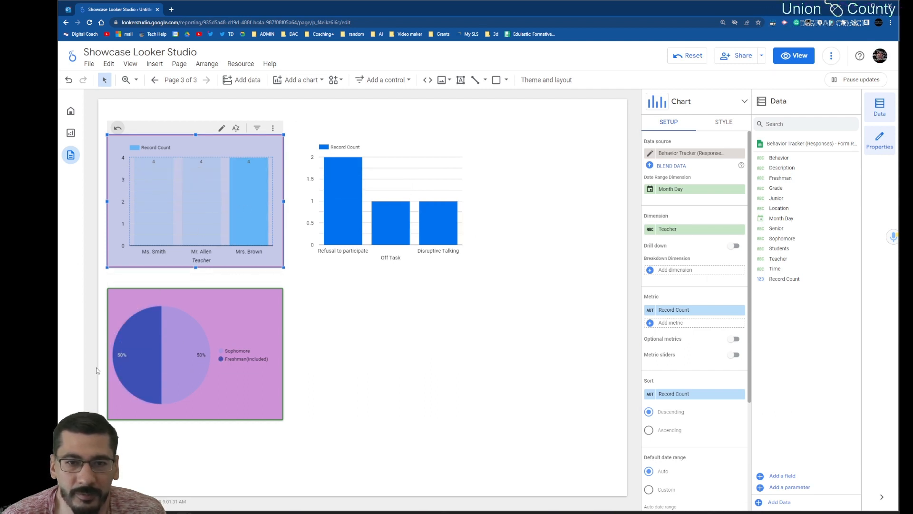
{"action": "mouse_move", "coordinate": [250, 212]}
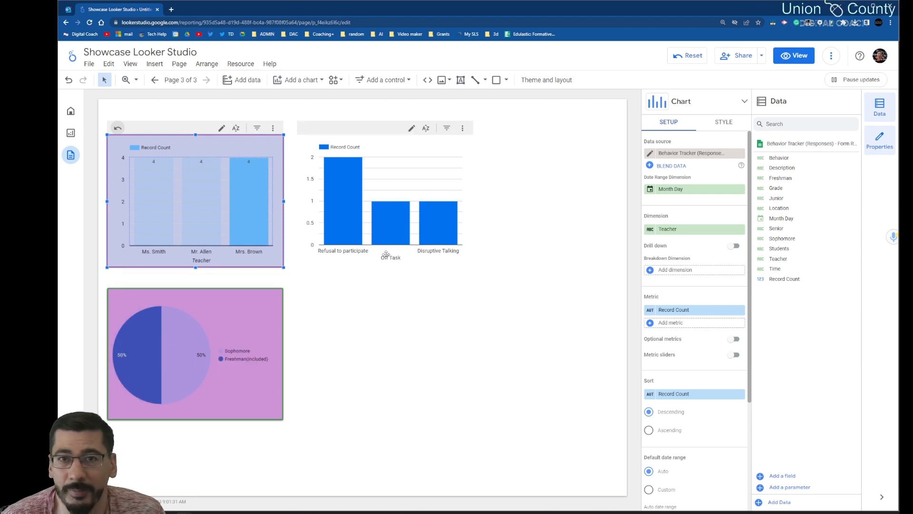
{"action": "left_click", "coordinate": [349, 221]}
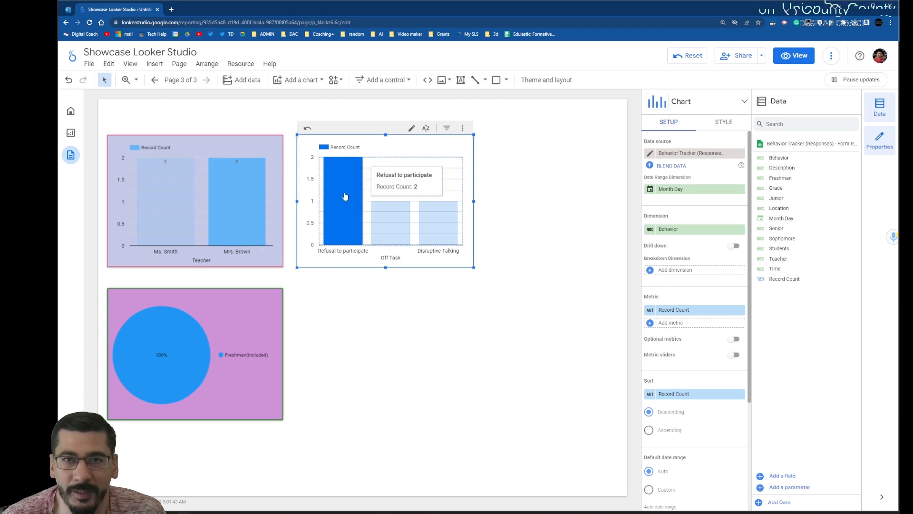
{"action": "left_click", "coordinate": [357, 304]}
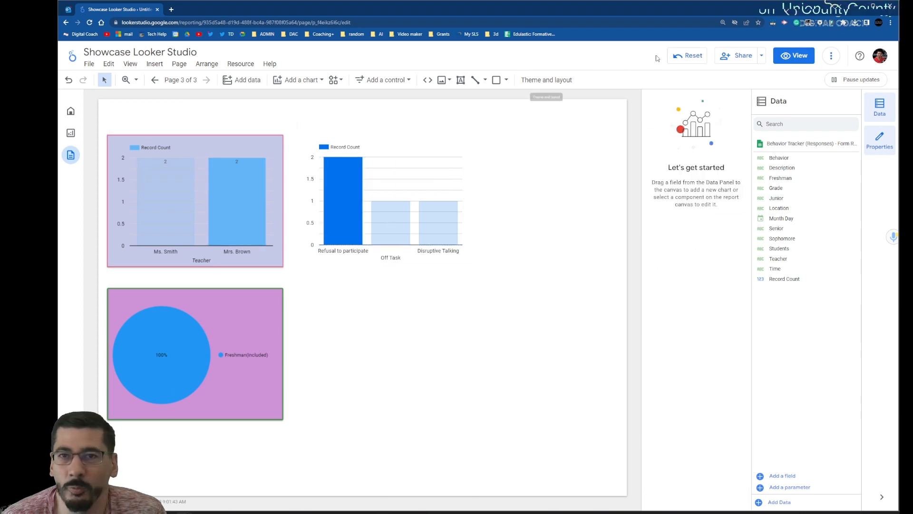
{"action": "left_click", "coordinate": [687, 55]}
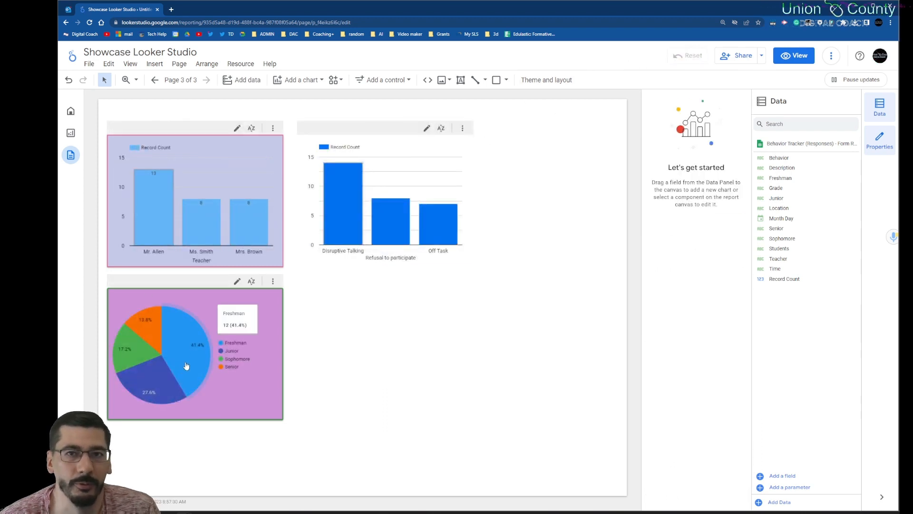
Step: Test cross-filtering with the Disruptive Talking column and the last teacher's column, clearing each filter
{"action": "left_click", "coordinate": [348, 235]}
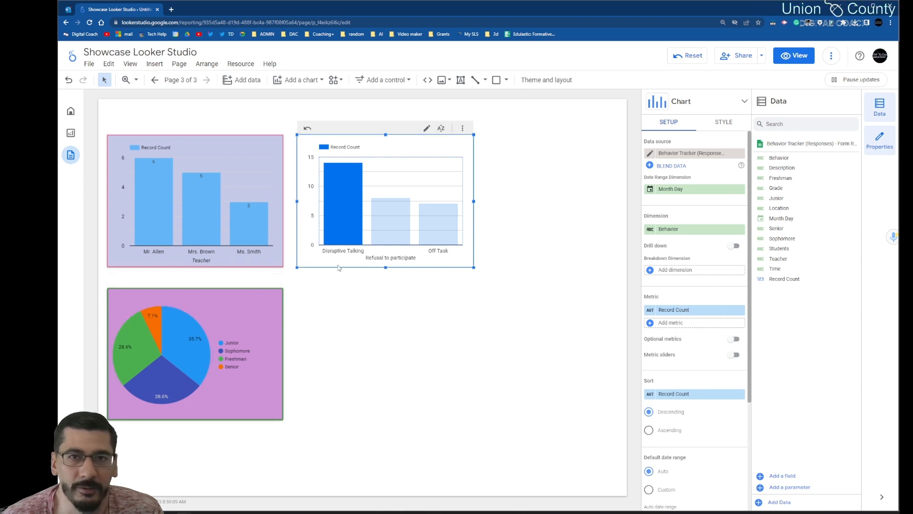
{"action": "left_click", "coordinate": [338, 192]}
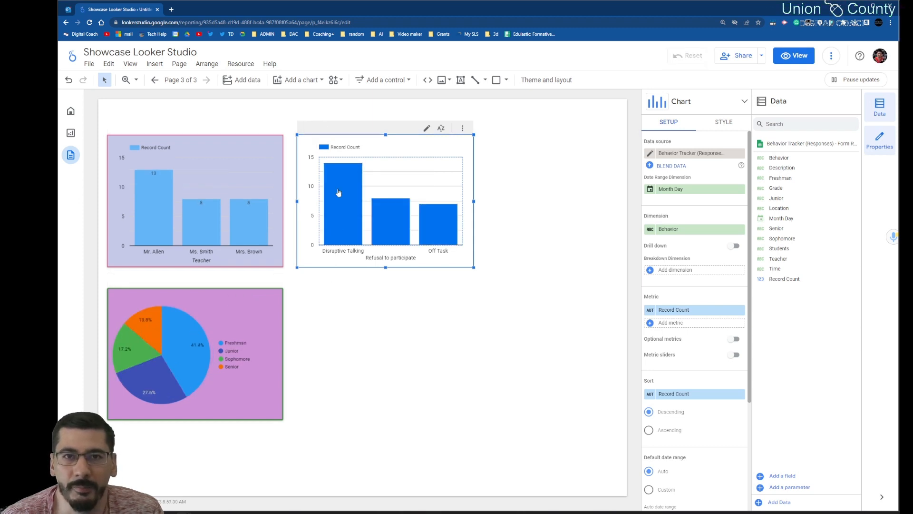
{"action": "left_click", "coordinate": [398, 350]}
{"action": "left_click", "coordinate": [263, 235]}
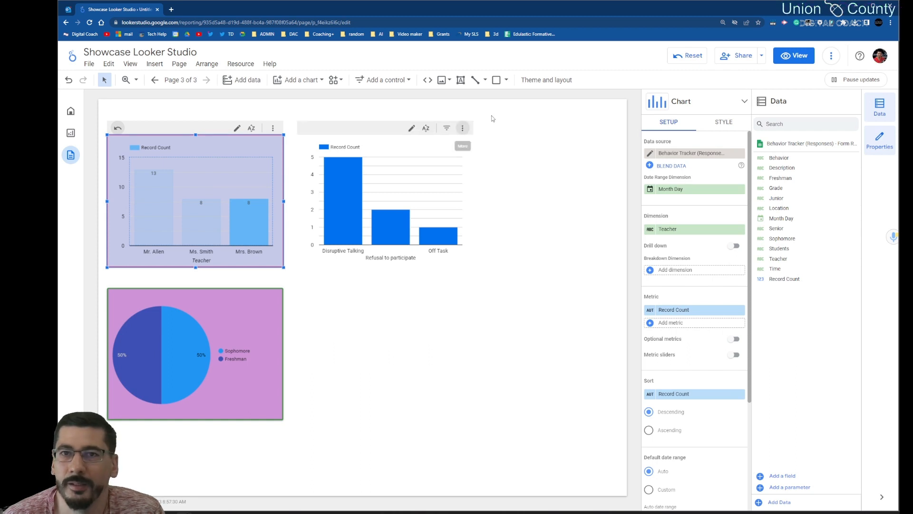
{"action": "left_click", "coordinate": [681, 57]}
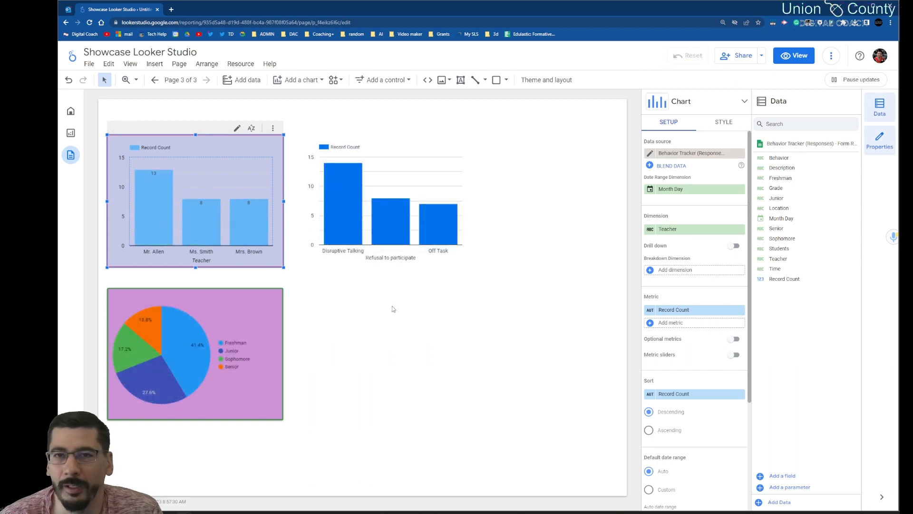
Step: Add a stacked column chart below the behavior column chart
{"action": "left_click", "coordinate": [151, 64]}
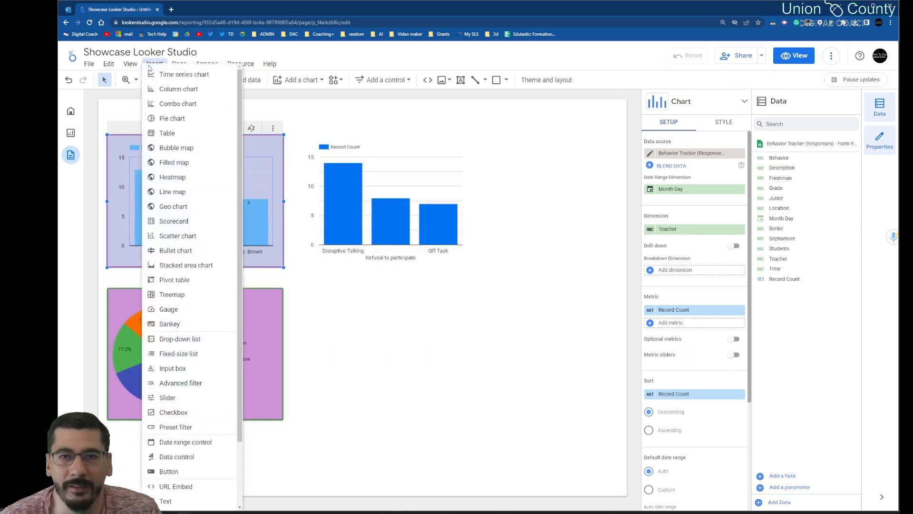
{"action": "left_click", "coordinate": [303, 82]}
{"action": "left_click", "coordinate": [302, 82]}
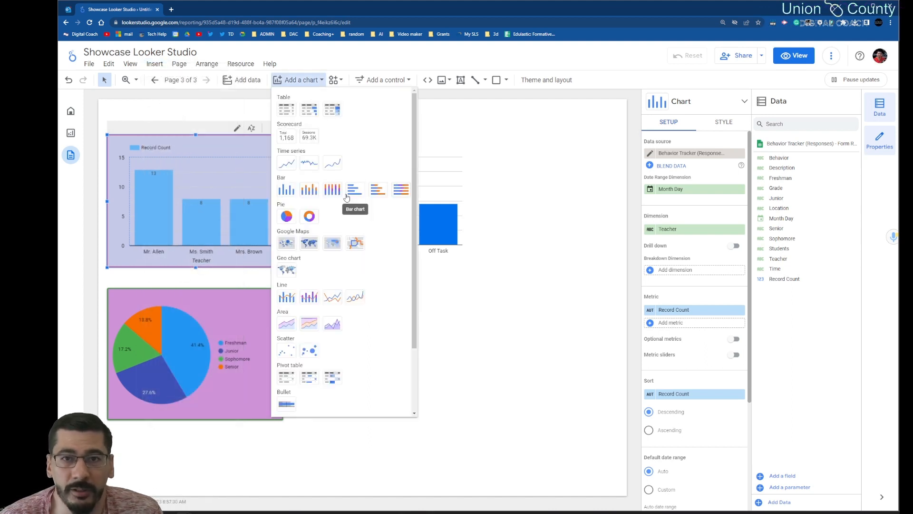
{"action": "scroll", "coordinate": [346, 196], "scroll_direction": "down", "scroll_amount": 2}
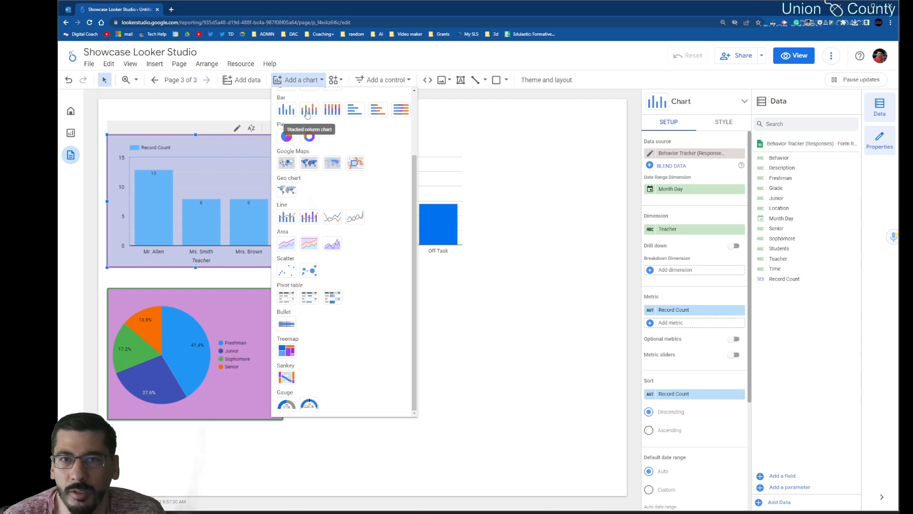
{"action": "scroll", "coordinate": [308, 114], "scroll_direction": "up", "scroll_amount": 1}
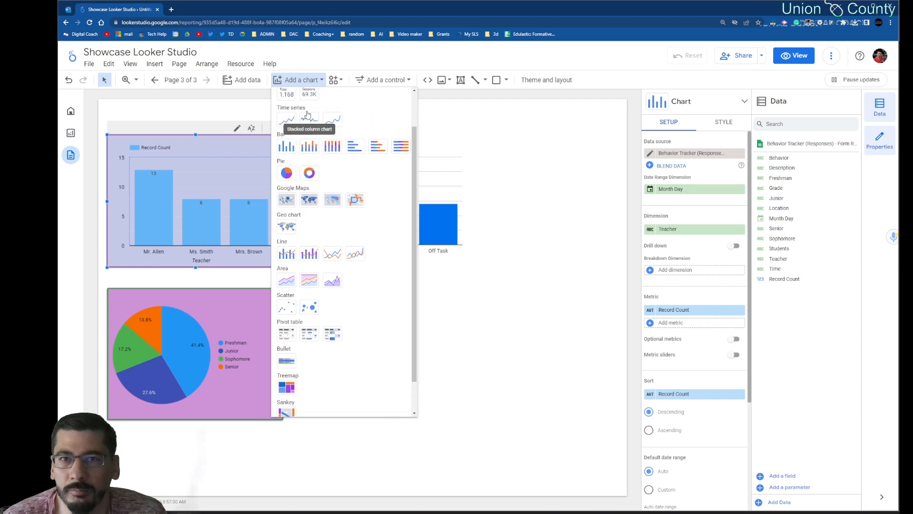
{"action": "left_click", "coordinate": [314, 147]}
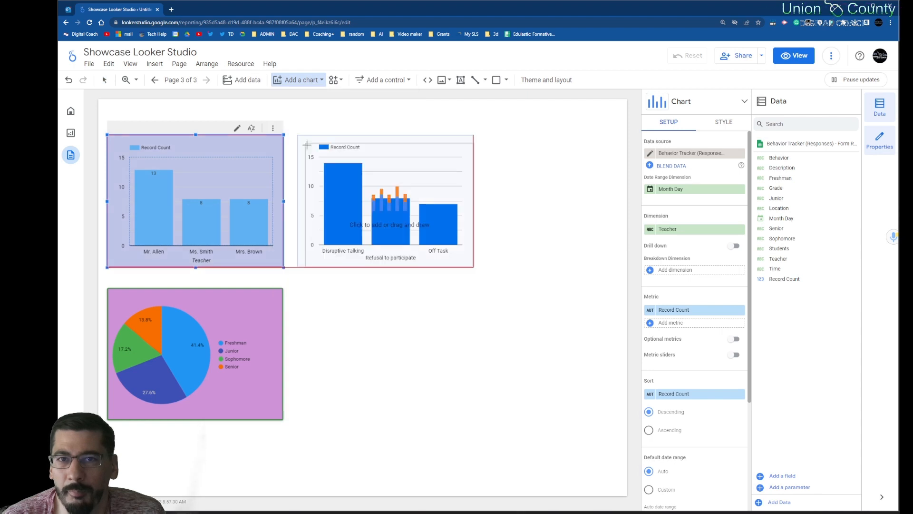
{"action": "left_click", "coordinate": [333, 296]}
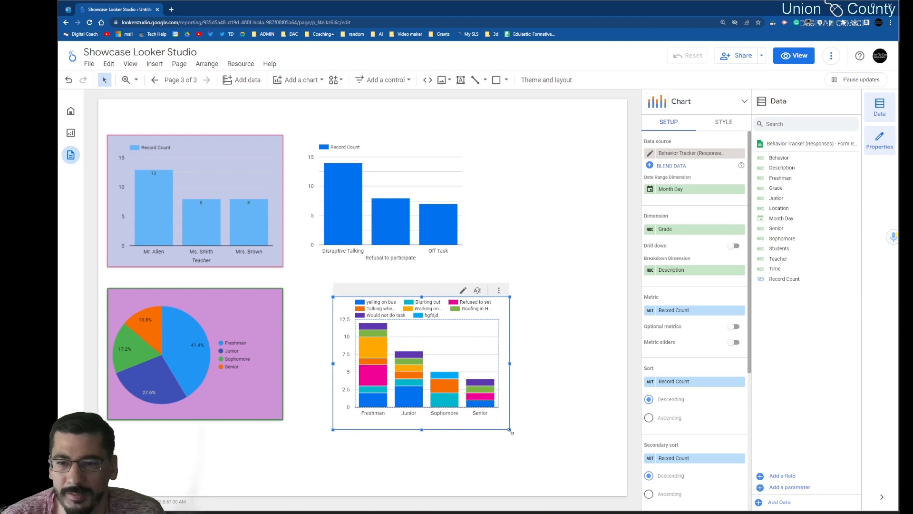
Step: Enlarge the stacked column chart to fill the space beside the pie chart, below the behavior column chart
{"action": "left_click_drag", "start_coordinate": [509, 429], "coordinate": [614, 484]}
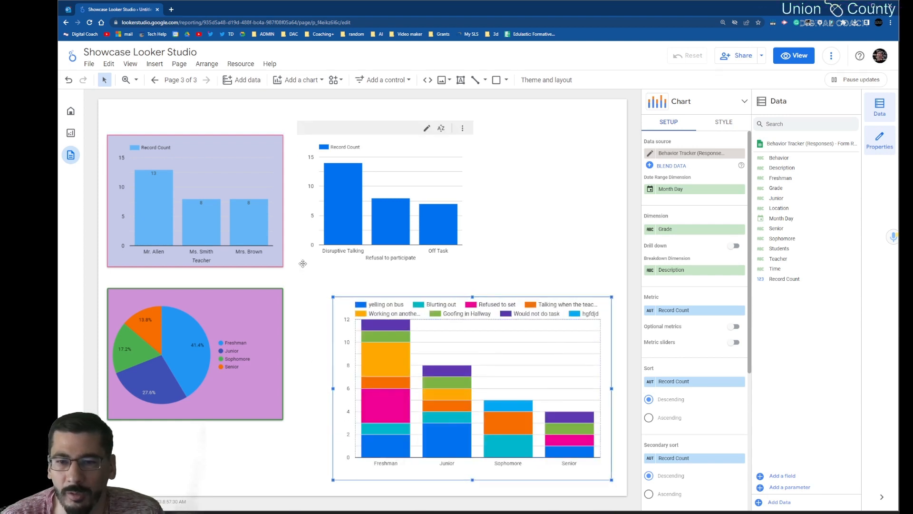
{"action": "left_click_drag", "start_coordinate": [333, 296], "coordinate": [297, 270]}
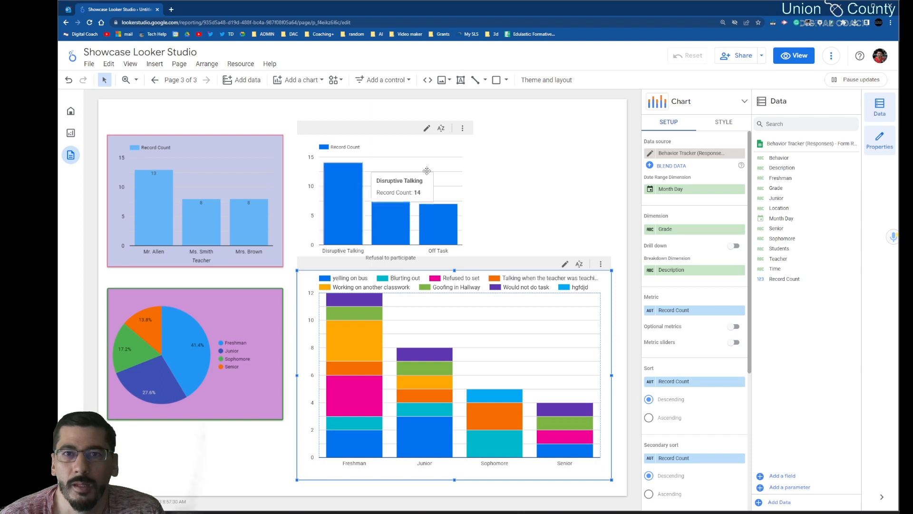
{"action": "left_click", "coordinate": [528, 195]}
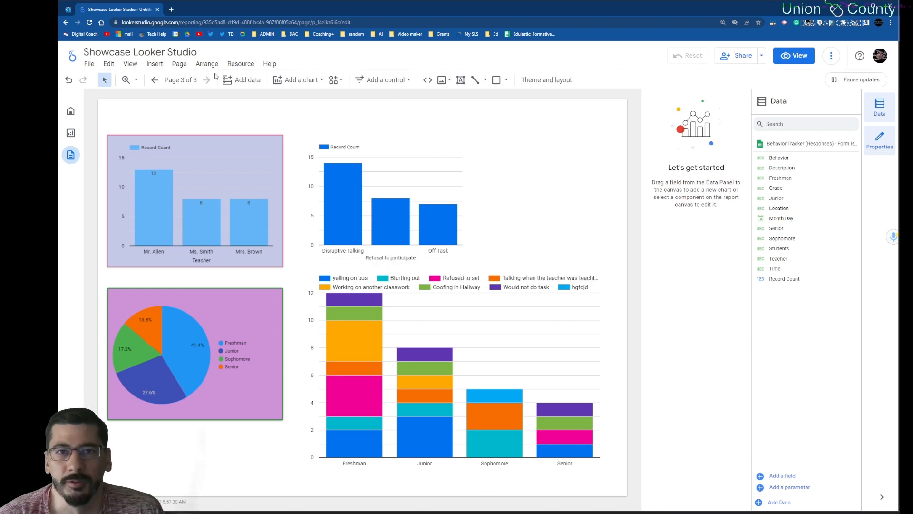
Step: Add a new blank page to the report
{"action": "left_click", "coordinate": [155, 63]}
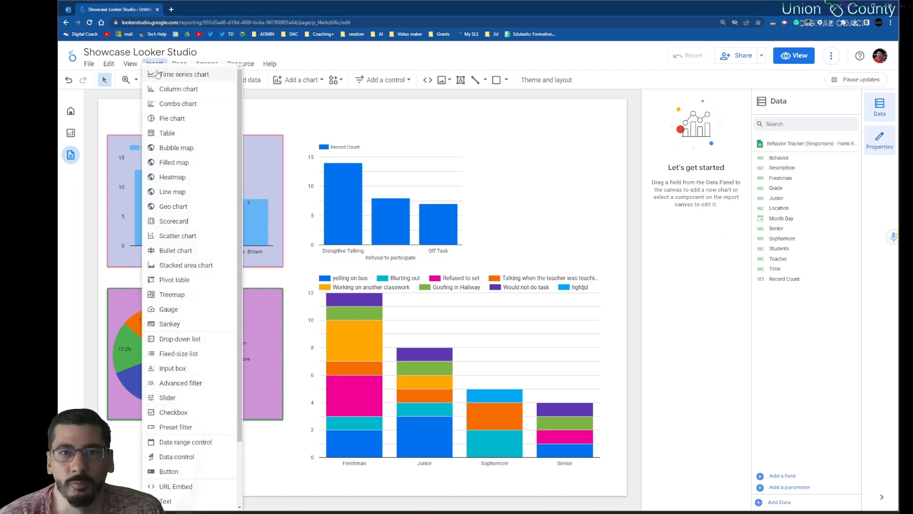
{"action": "left_click", "coordinate": [184, 63]}
{"action": "left_click", "coordinate": [179, 64]}
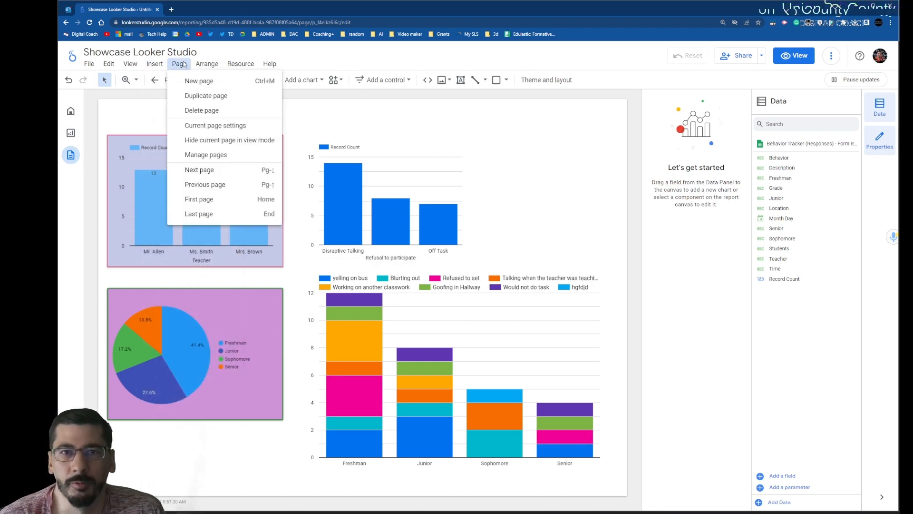
{"action": "left_click", "coordinate": [191, 79]}
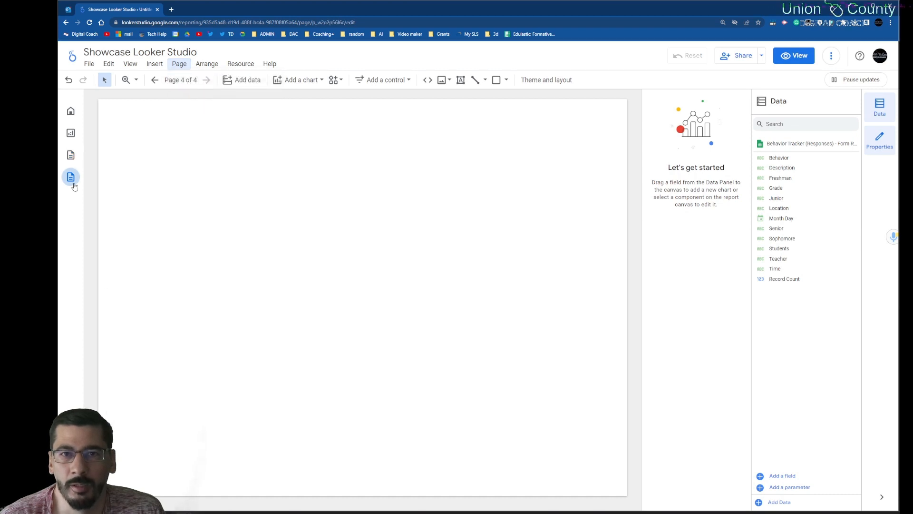
Step: Add a Sunburst Chart community visualization, allow it to render data, draw it on the blank page and enlarge it toward the page's upper-left corner
{"action": "left_click", "coordinate": [335, 80]}
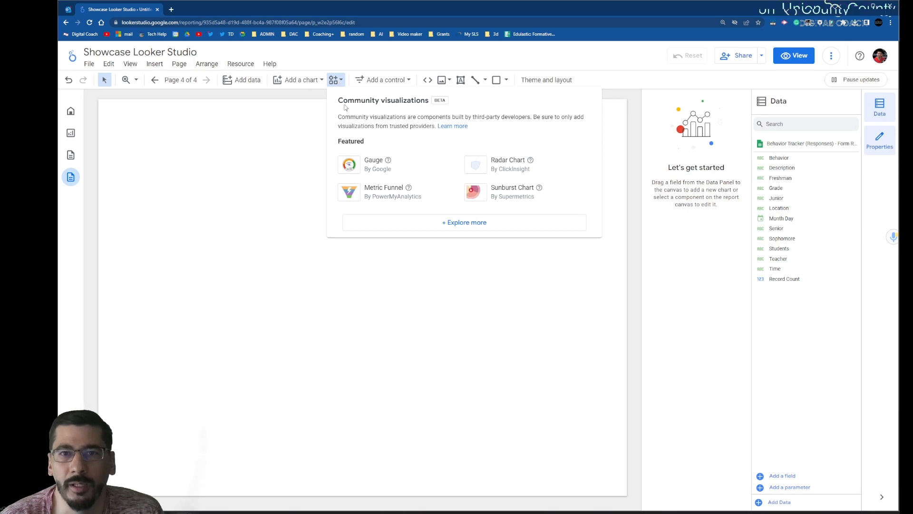
{"action": "left_click", "coordinate": [476, 195]}
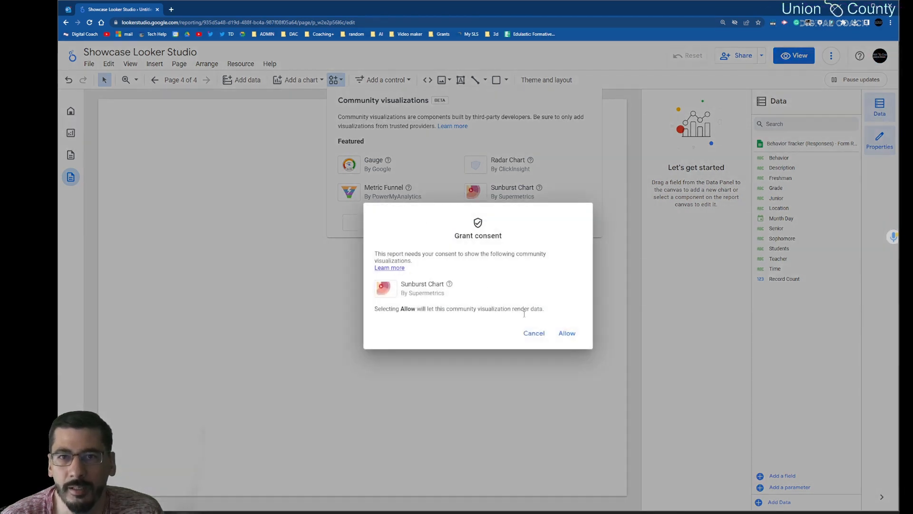
{"action": "left_click", "coordinate": [566, 333]}
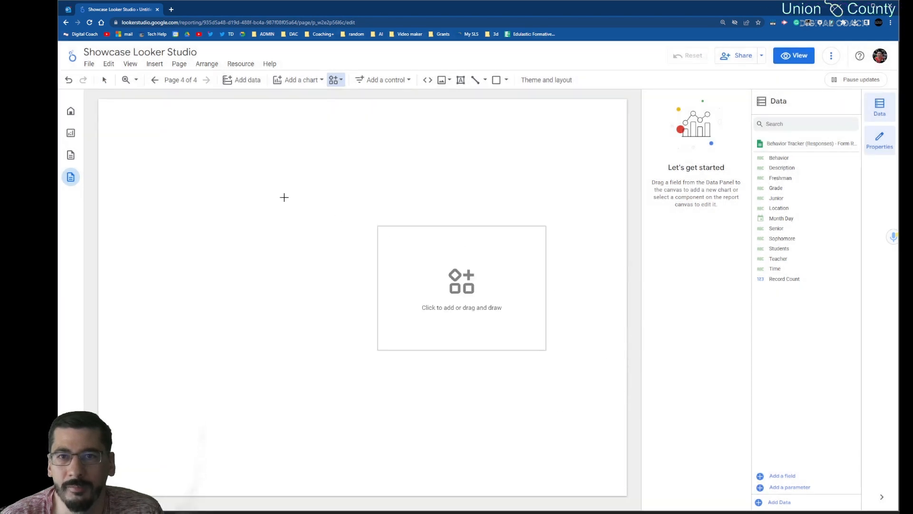
{"action": "mouse_move", "coordinate": [172, 133]}
{"action": "left_mouse_down"}
{"action": "mouse_move", "coordinate": [349, 266]}
{"action": "mouse_move", "coordinate": [377, 303]}
{"action": "left_mouse_up"}
{"action": "left_click_drag", "start_coordinate": [526, 436], "coordinate": [527, 434]}
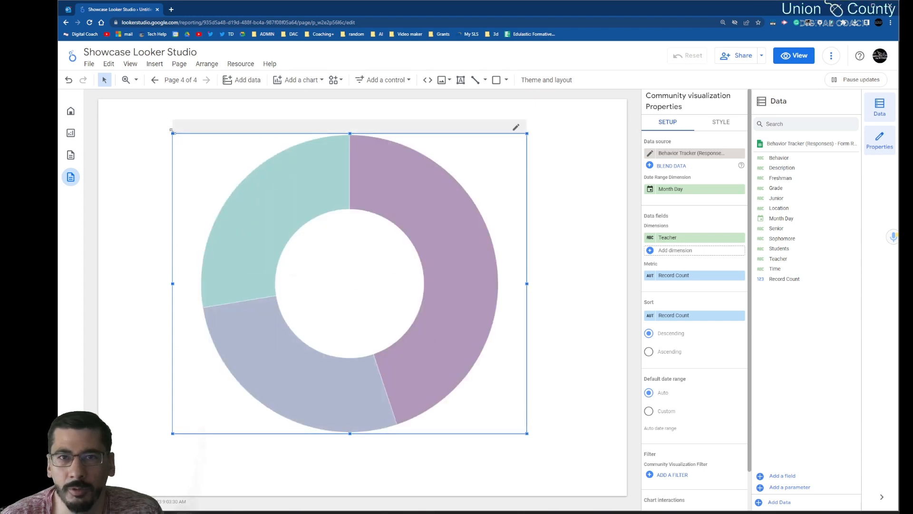
{"action": "left_click_drag", "start_coordinate": [171, 131], "coordinate": [138, 112]}
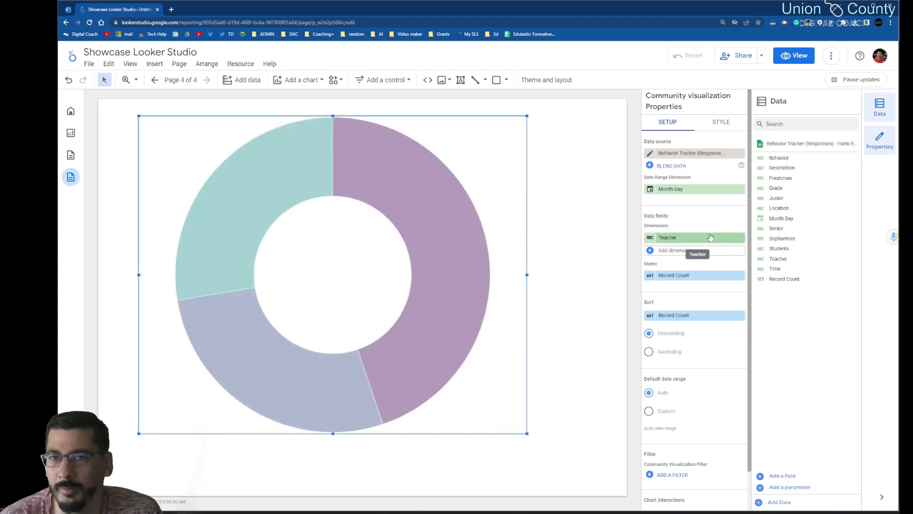
Step: Replace the sunburst chart's Teacher dimension with Grade, and add Location and Behavior as further dimensions
{"action": "left_click", "coordinate": [711, 237]}
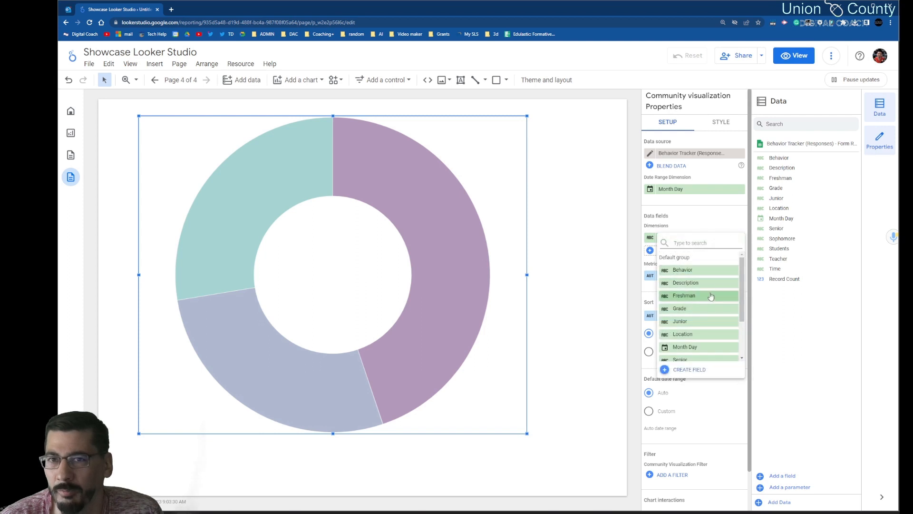
{"action": "left_click", "coordinate": [696, 305]}
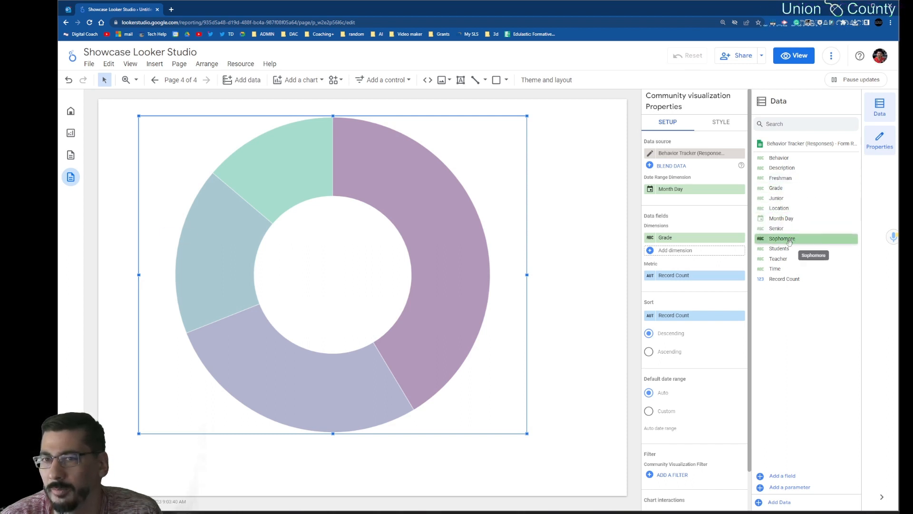
{"action": "left_click_drag", "start_coordinate": [788, 210], "coordinate": [685, 256]}
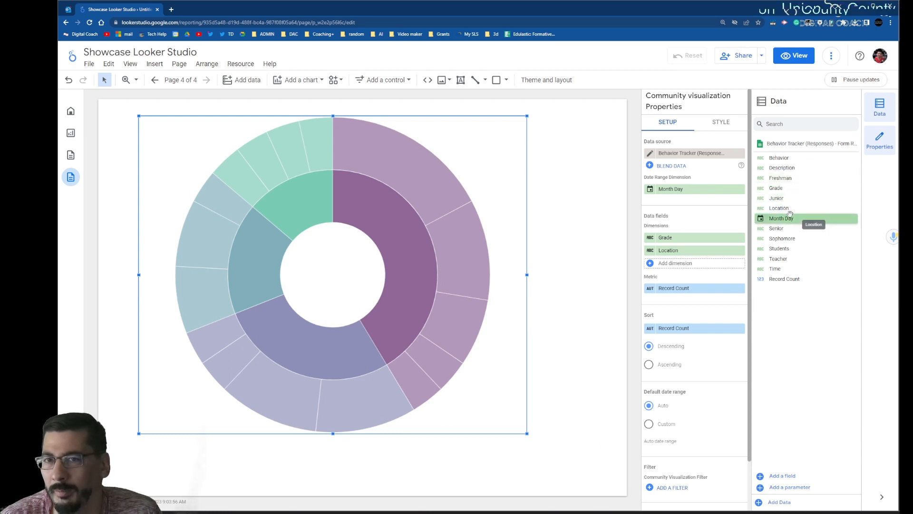
{"action": "left_click_drag", "start_coordinate": [795, 160], "coordinate": [703, 269]}
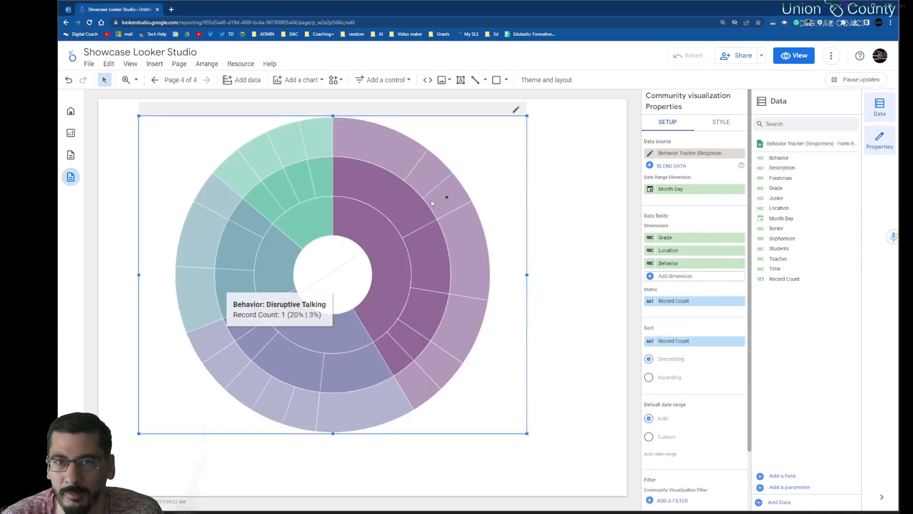
Step: Show the legend on the sunburst chart
{"action": "left_click", "coordinate": [723, 123]}
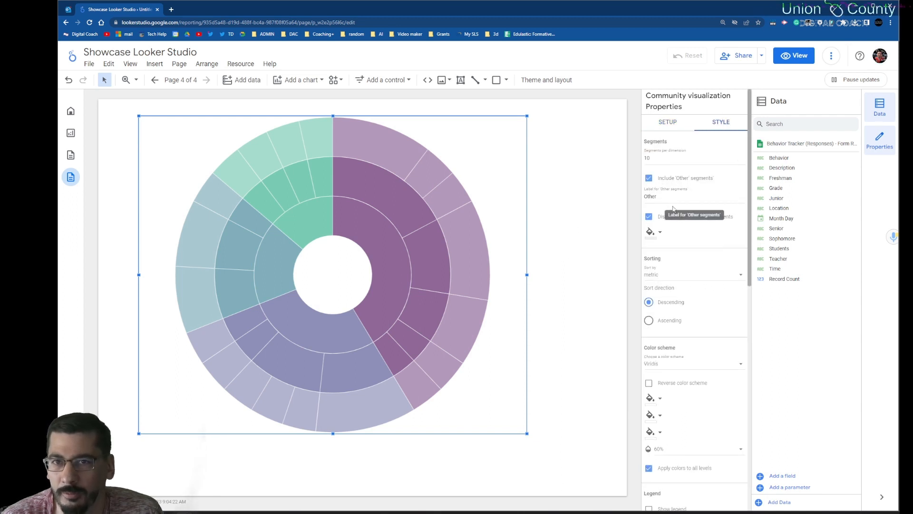
{"action": "scroll", "coordinate": [673, 210], "scroll_direction": "down", "scroll_amount": 1}
{"action": "scroll", "coordinate": [685, 329], "scroll_direction": "down", "scroll_amount": 3}
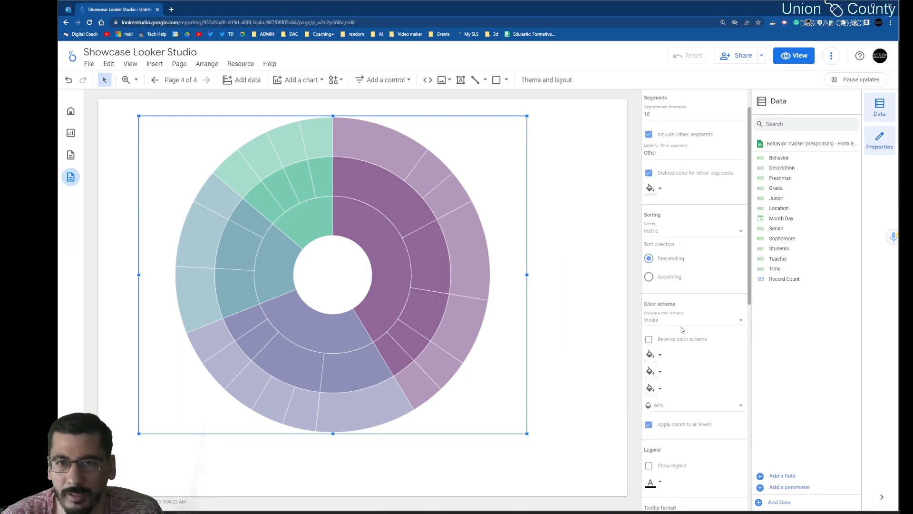
{"action": "left_click", "coordinate": [649, 363]}
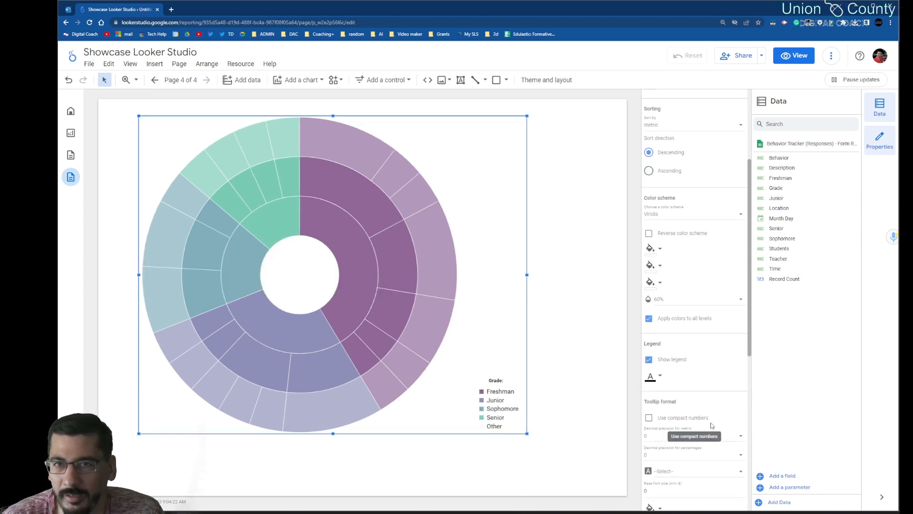
{"action": "scroll", "coordinate": [712, 426], "scroll_direction": "down", "scroll_amount": 2}
{"action": "scroll", "coordinate": [712, 426], "scroll_direction": "down", "scroll_amount": 7}
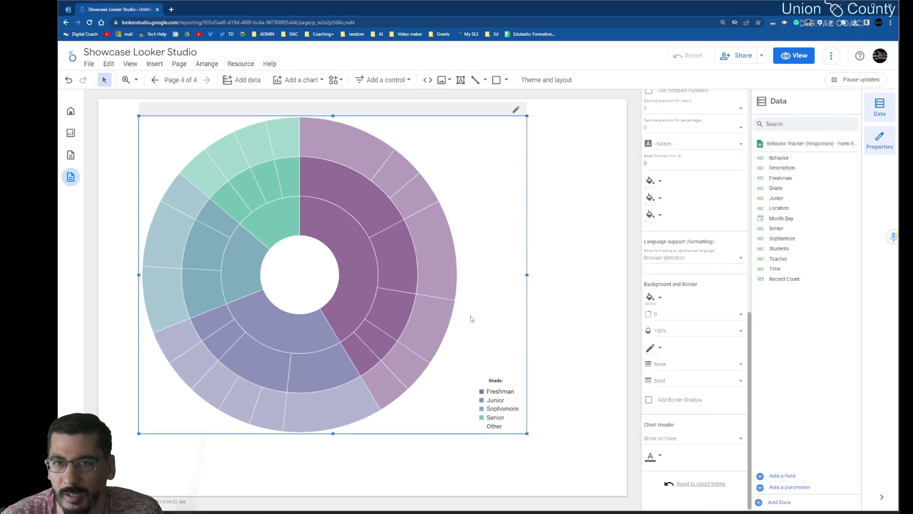
{"action": "left_click", "coordinate": [587, 299]}
{"action": "left_click", "coordinate": [458, 381]}
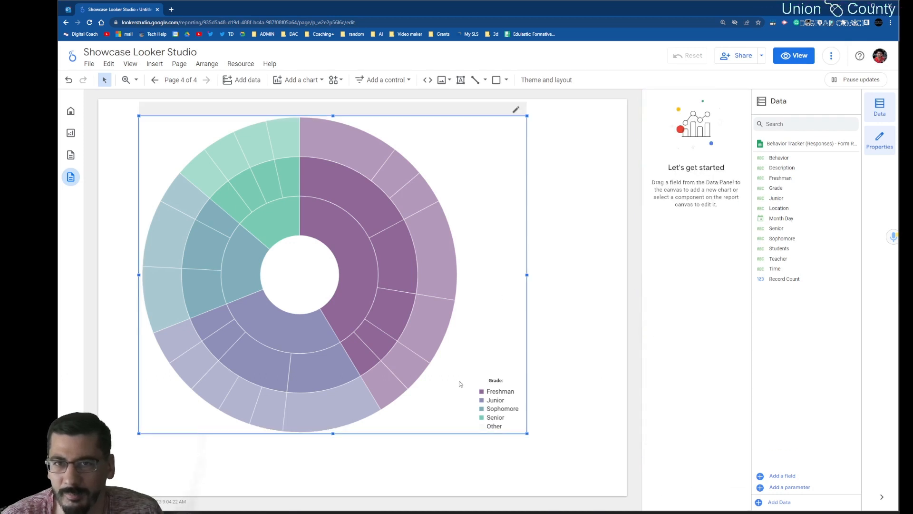
{"action": "left_click", "coordinate": [530, 437]}
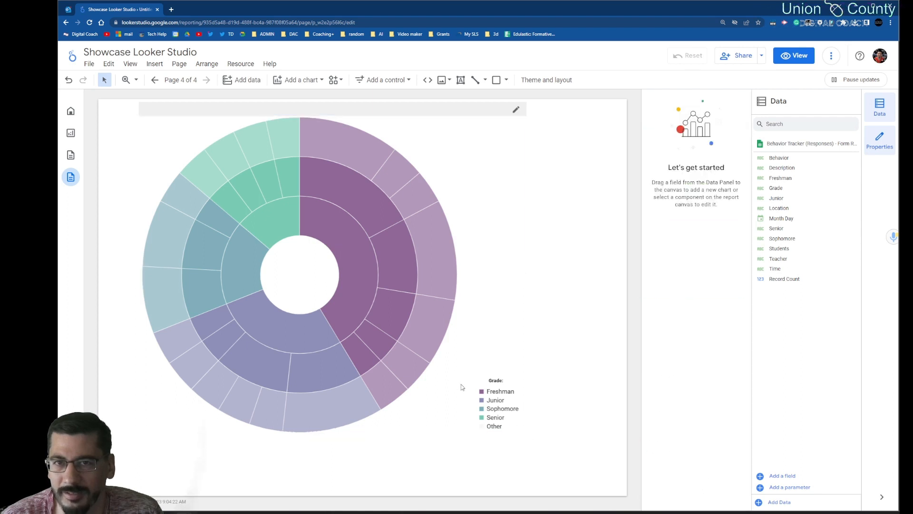
Step: Drill into the sunburst chart's Freshman segment, switch the report to view mode, and go back up to all grades
{"action": "left_click", "coordinate": [334, 305]}
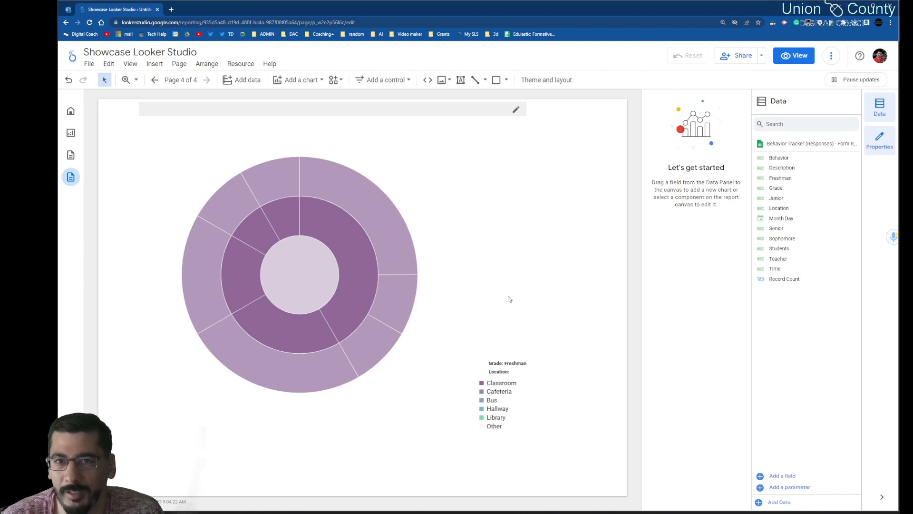
{"action": "left_click", "coordinate": [794, 55]}
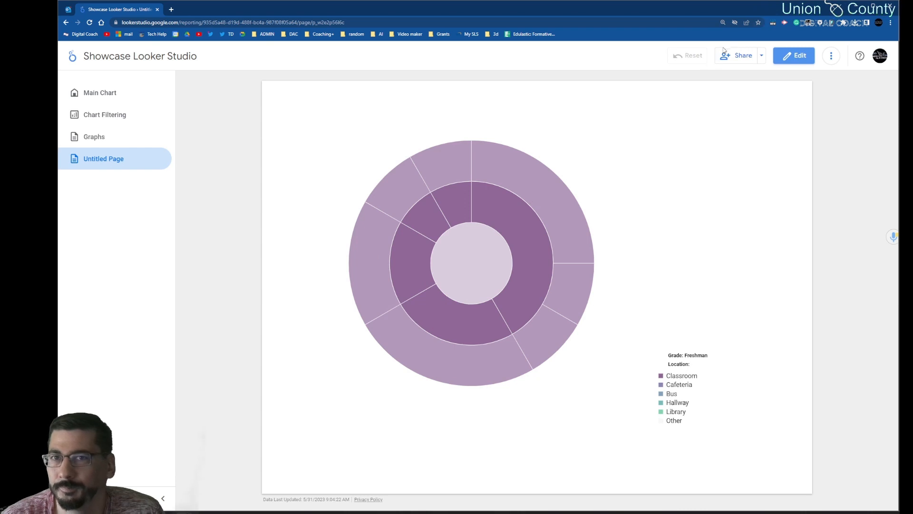
{"action": "mouse_move", "coordinate": [500, 200]}
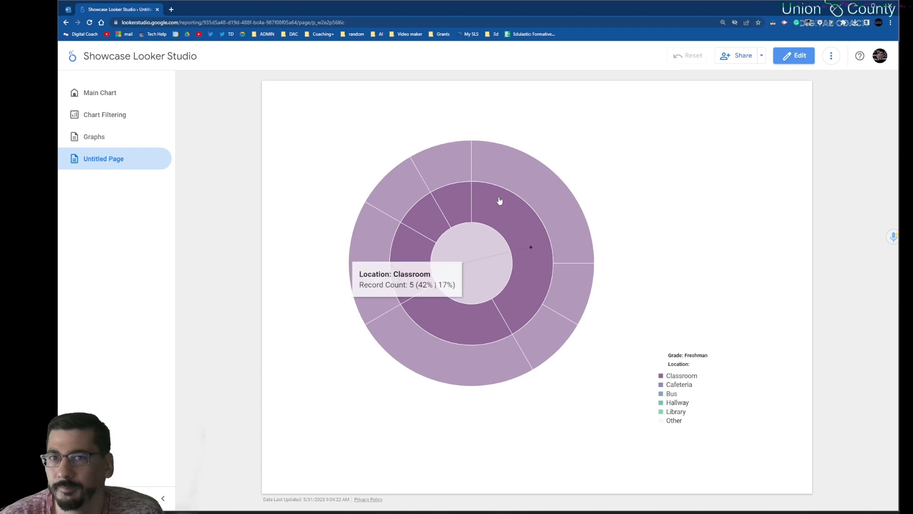
{"action": "left_click", "coordinate": [513, 241]}
{"action": "left_click", "coordinate": [477, 258]}
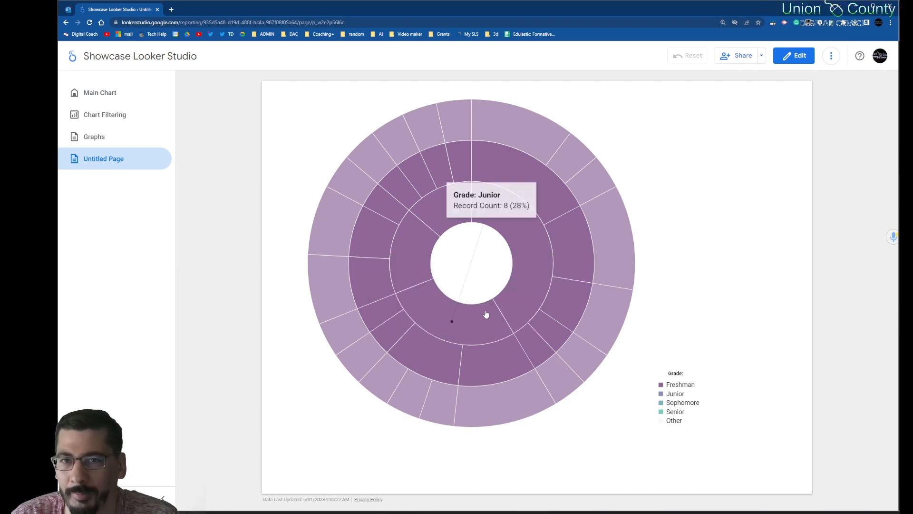
Step: Drill through the Freshman segment into its Cafeteria location, and return to the full sunburst chart
{"action": "left_click", "coordinate": [535, 267]}
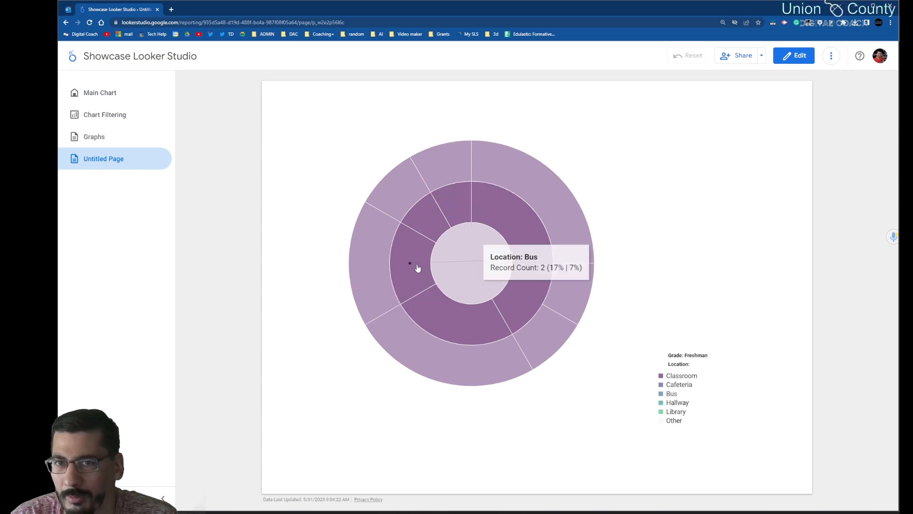
{"action": "left_click", "coordinate": [442, 321]}
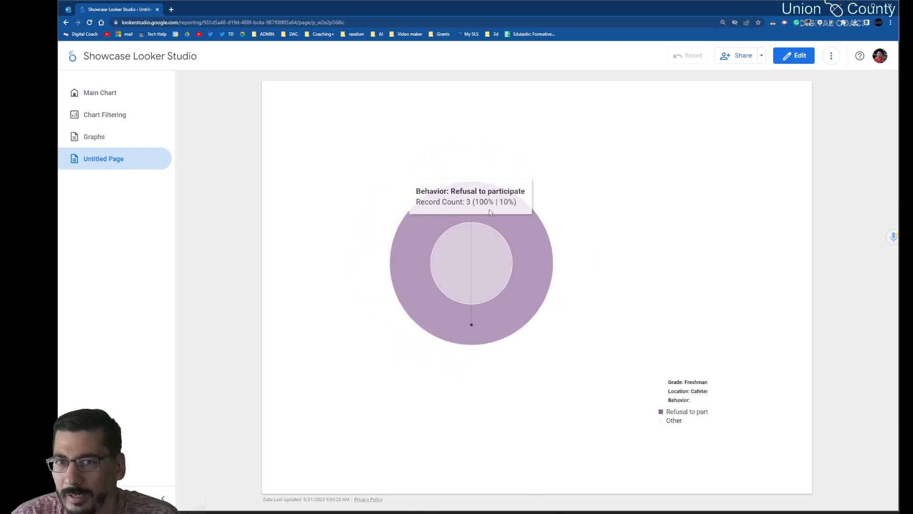
{"action": "left_click", "coordinate": [496, 259]}
{"action": "left_click", "coordinate": [481, 284]}
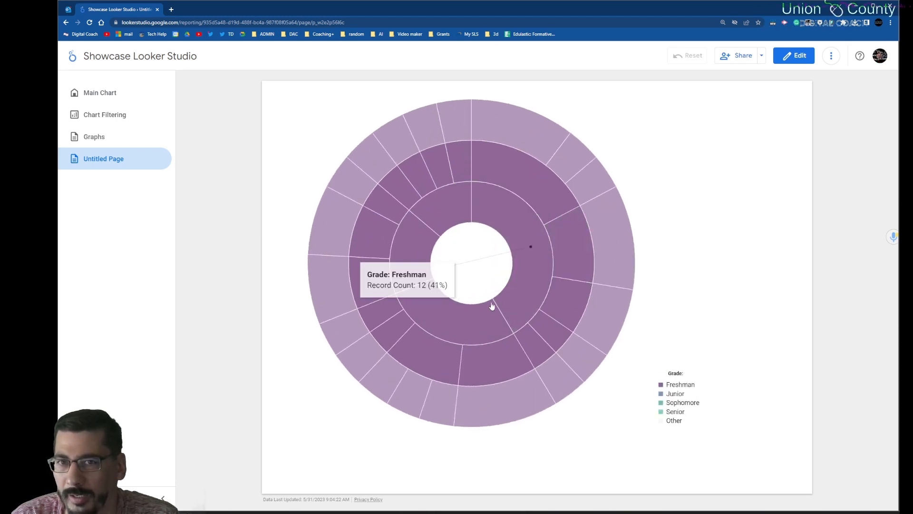
Step: Drill through the Junior segment into its Bus location, and return to the full sunburst chart
{"action": "left_click", "coordinate": [462, 311]}
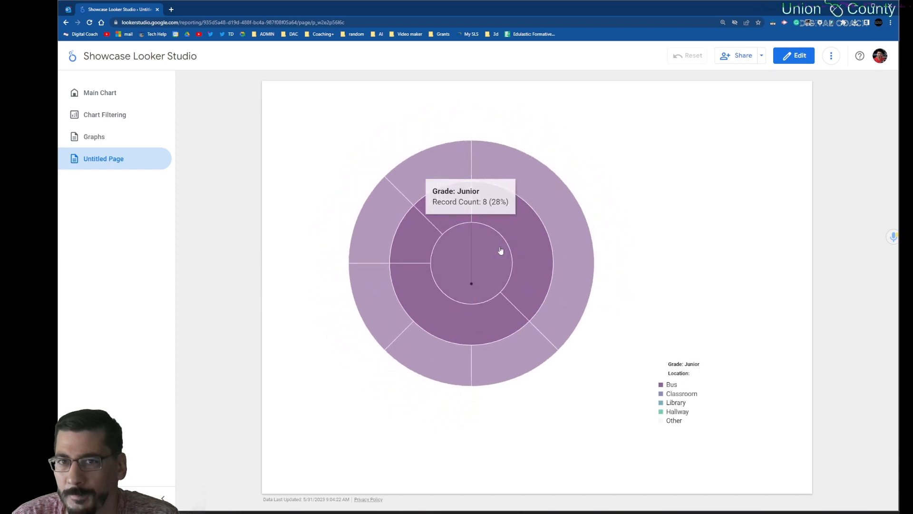
{"action": "left_click", "coordinate": [526, 245]}
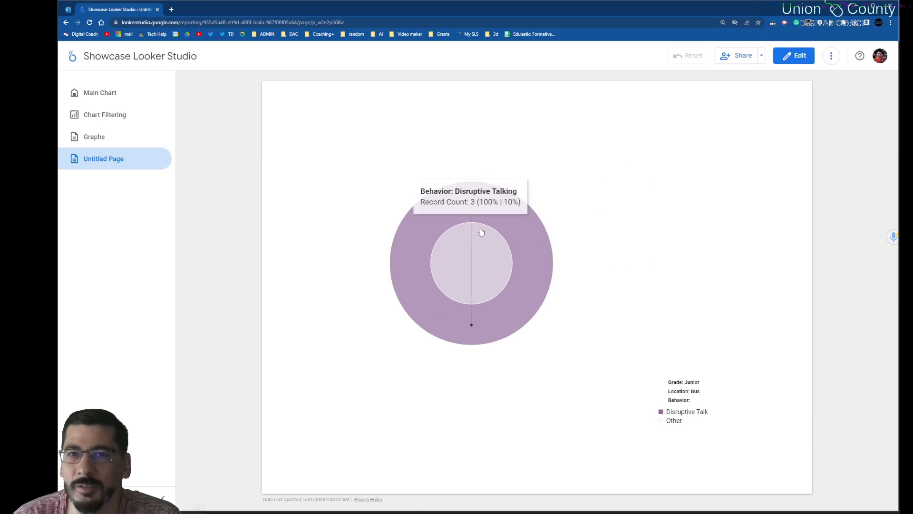
{"action": "left_click", "coordinate": [469, 256]}
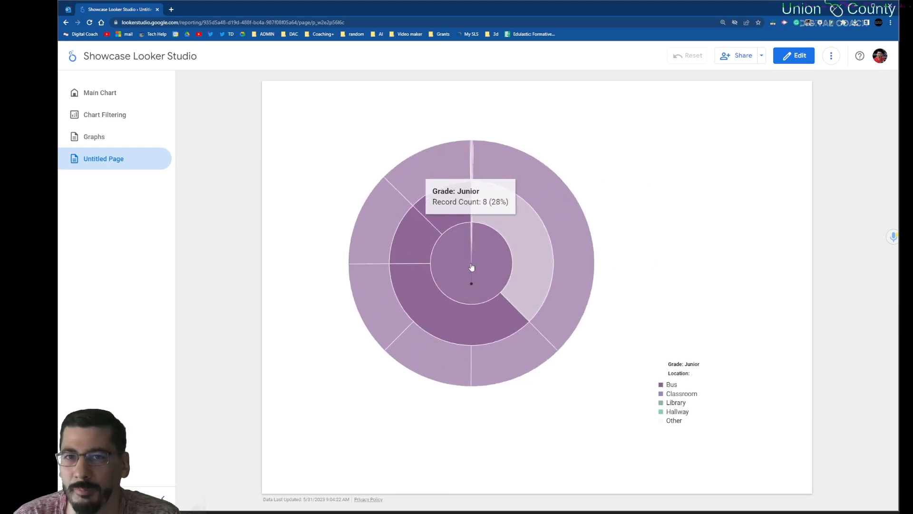
{"action": "left_click", "coordinate": [471, 262]}
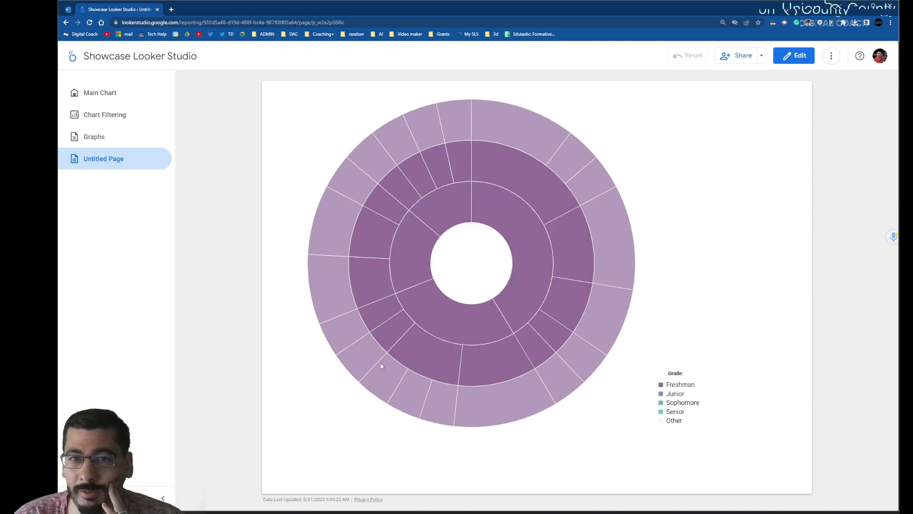
Step: Return to edit mode and restyle the sunburst chart with the Chewy font and a light grey background
{"action": "left_click", "coordinate": [801, 56]}
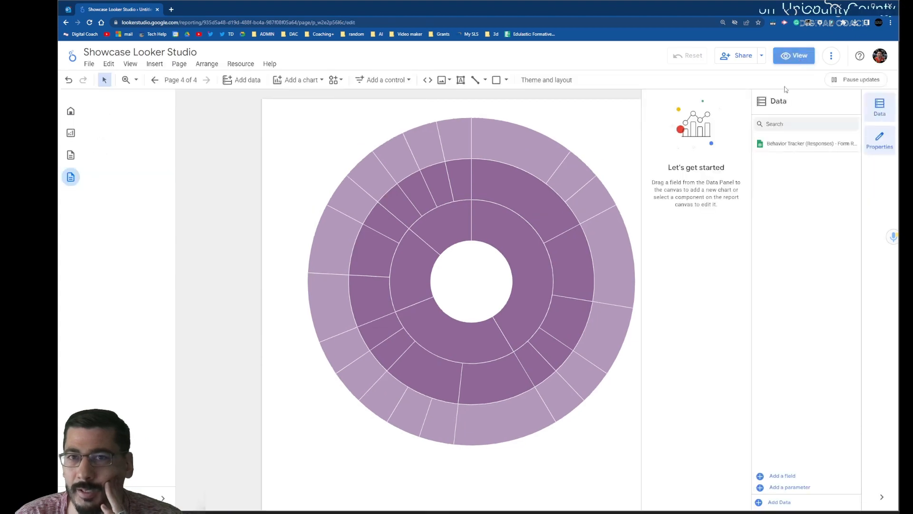
{"action": "scroll", "coordinate": [720, 382], "scroll_direction": "down", "scroll_amount": 2}
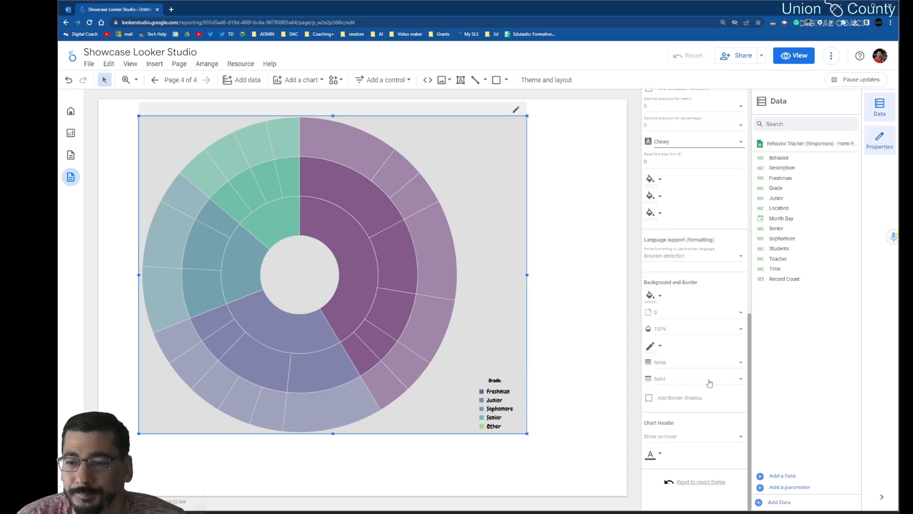
{"action": "left_click", "coordinate": [558, 151]}
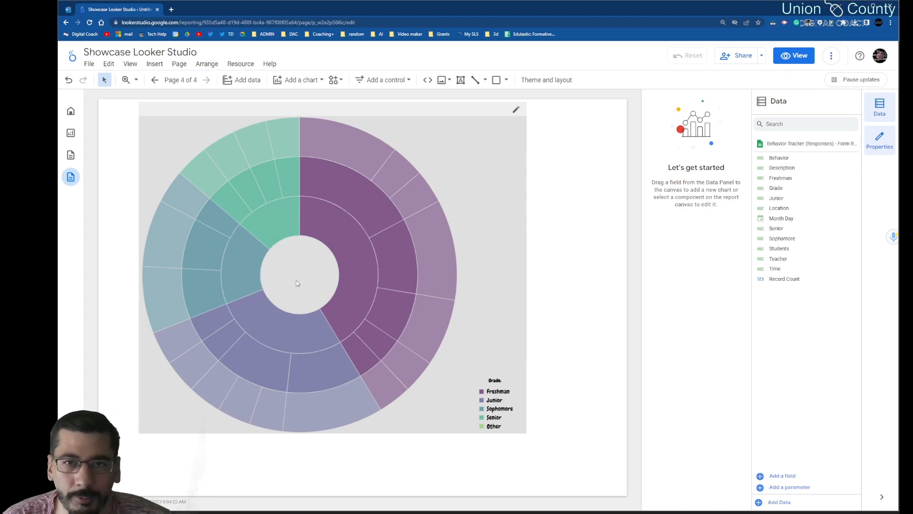
Step: Drill through the restyled sunburst chart's Senior segment into its Cafeteria location, and deselect the chart
{"action": "mouse_move", "coordinate": [317, 236]}
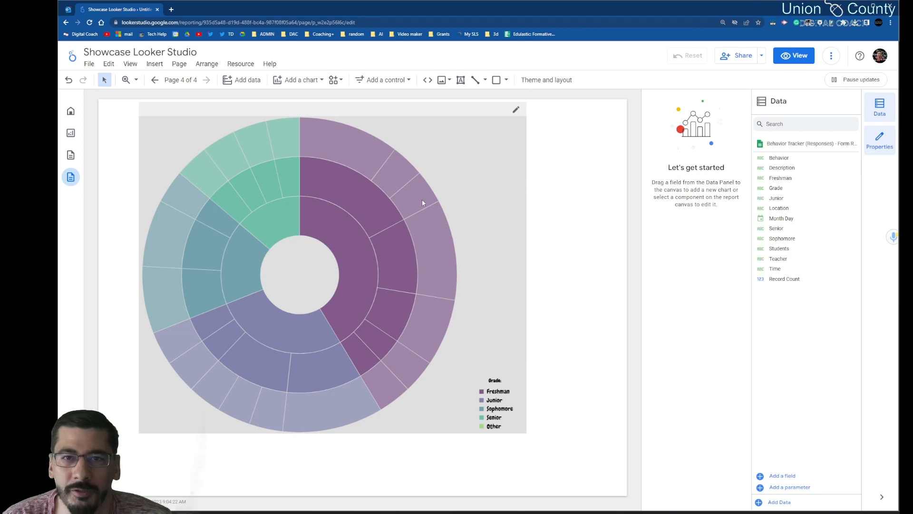
{"action": "left_click", "coordinate": [260, 202]}
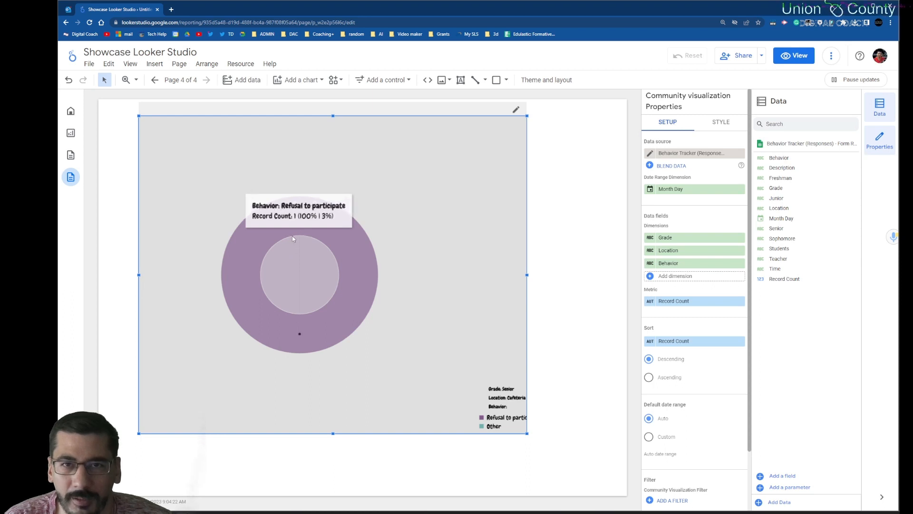
{"action": "left_click", "coordinate": [584, 190]}
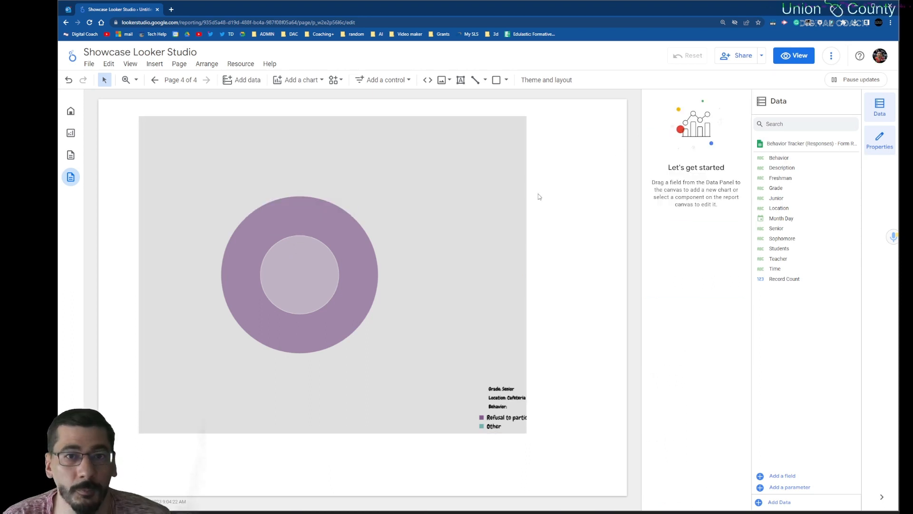